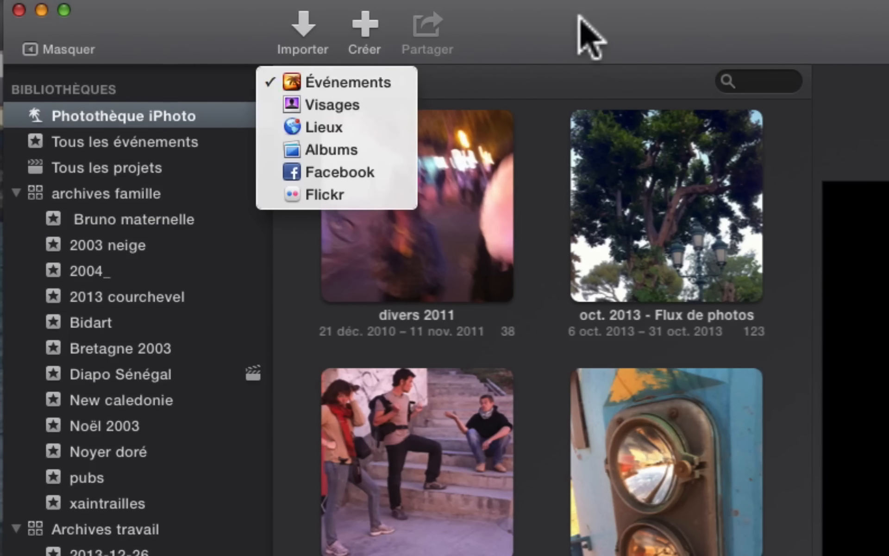
Browse the iPhoto library's events and open the "senegal 2008-1" event.
{"action": "left_click", "coordinate": [516, 89]}
{"action": "scroll", "coordinate": [579, 403], "scroll_direction": "down", "scroll_amount": 5}
{"action": "scroll", "coordinate": [579, 403], "scroll_direction": "down", "scroll_amount": 15}
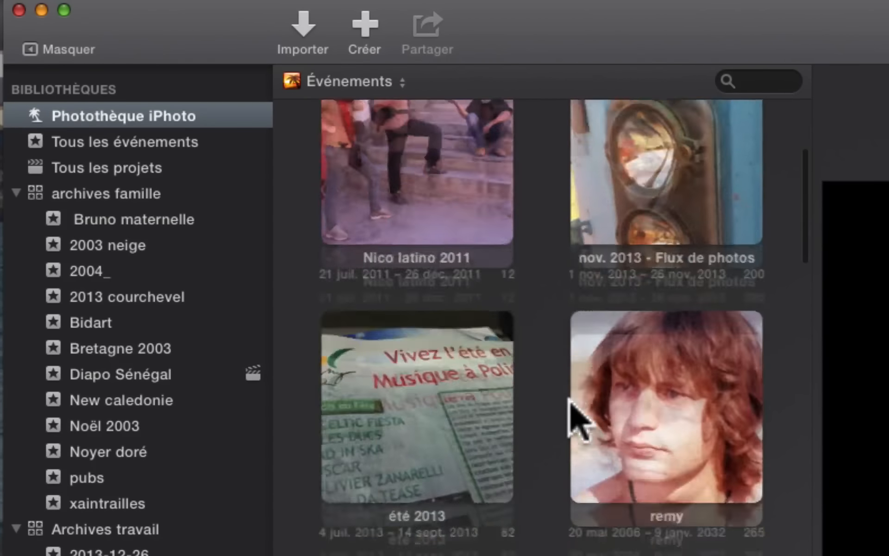
{"action": "scroll", "coordinate": [552, 429], "scroll_direction": "down", "scroll_amount": 20}
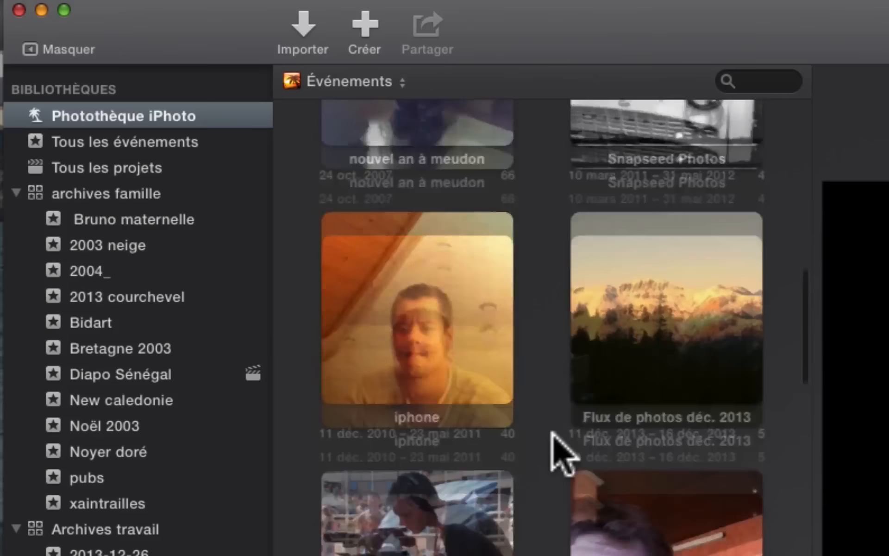
{"action": "scroll", "coordinate": [560, 453], "scroll_direction": "down", "scroll_amount": 15}
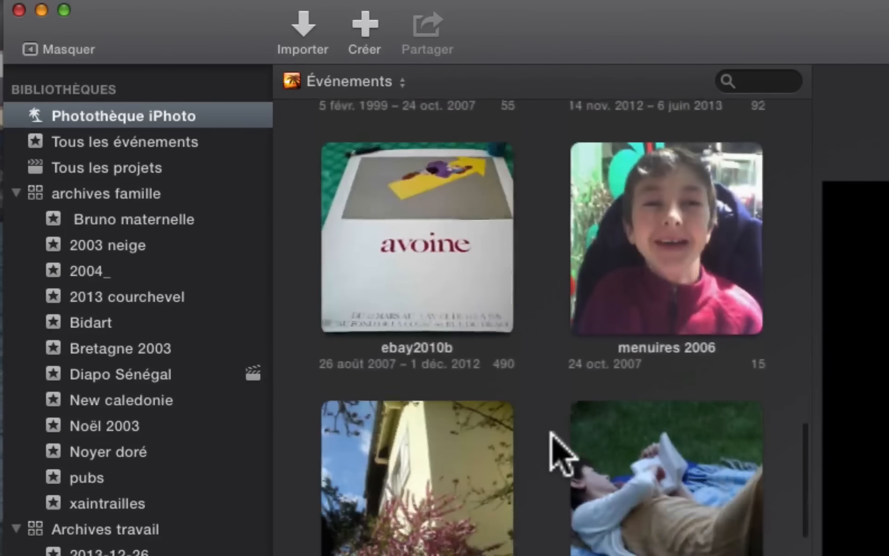
{"action": "scroll", "coordinate": [551, 435], "scroll_direction": "down", "scroll_amount": 15}
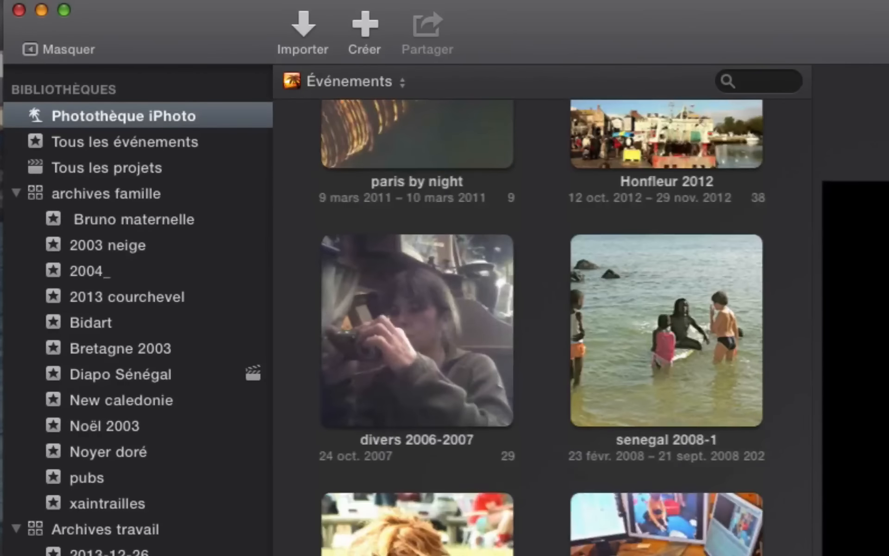
{"action": "scroll", "coordinate": [542, 327], "scroll_direction": "down", "scroll_amount": 8}
{"action": "scroll", "coordinate": [541, 327], "scroll_direction": "up", "scroll_amount": 6}
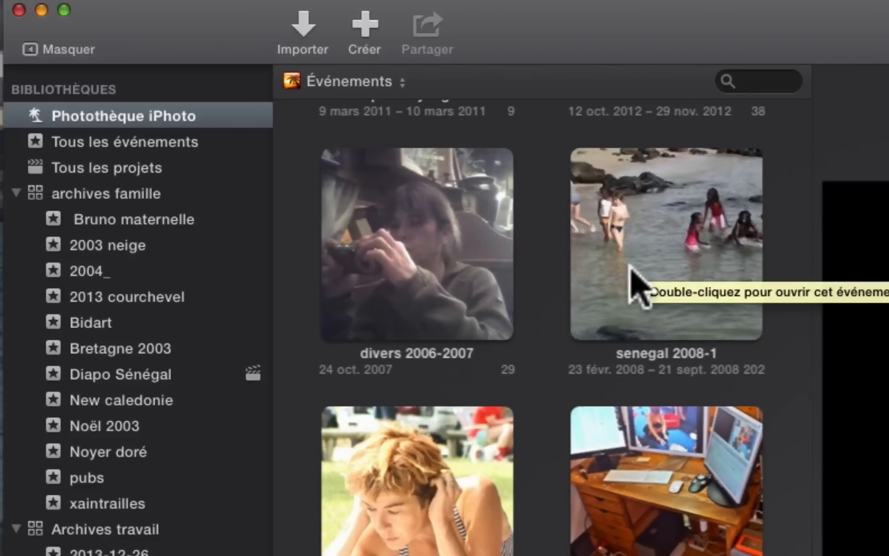
{"action": "double_click", "coordinate": [647, 278]}
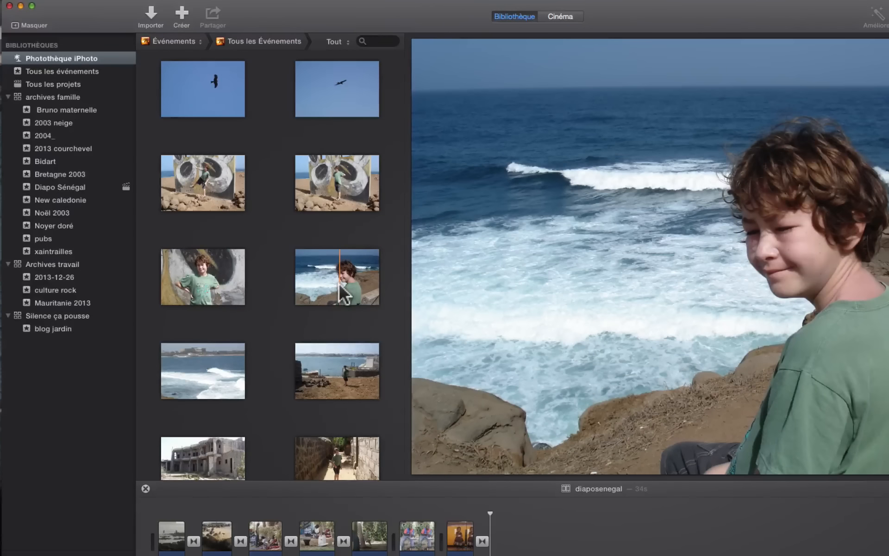
Add the photo of the curly-haired boy beside the sea to the end of the diaposenegal timeline.
{"action": "left_click", "coordinate": [340, 284]}
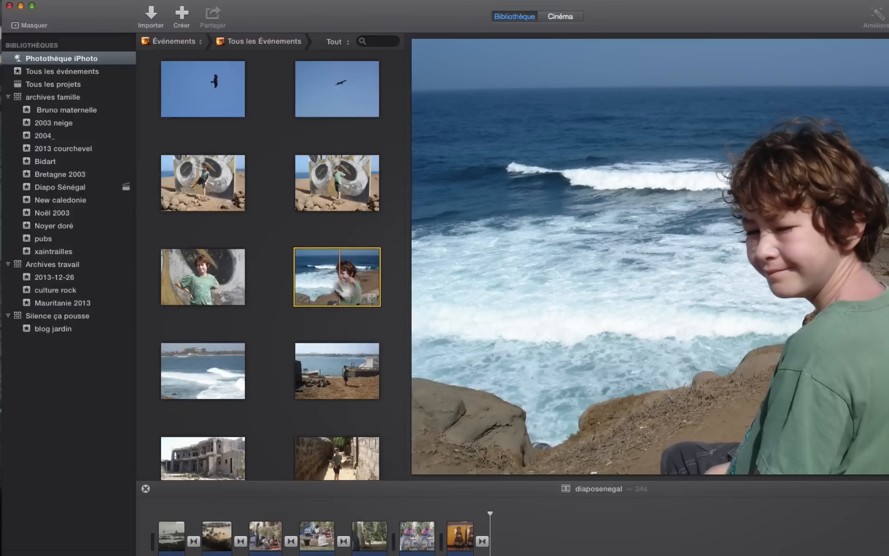
{"action": "left_click_drag", "start_coordinate": [340, 285], "coordinate": [466, 467]}
{"action": "left_click_drag", "start_coordinate": [523, 550], "coordinate": [493, 538]}
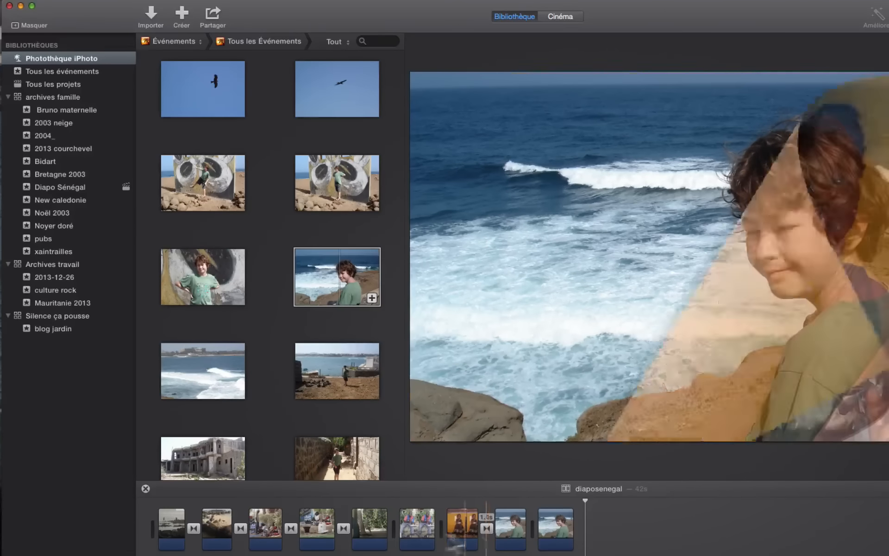
{"action": "key", "text": "w"}
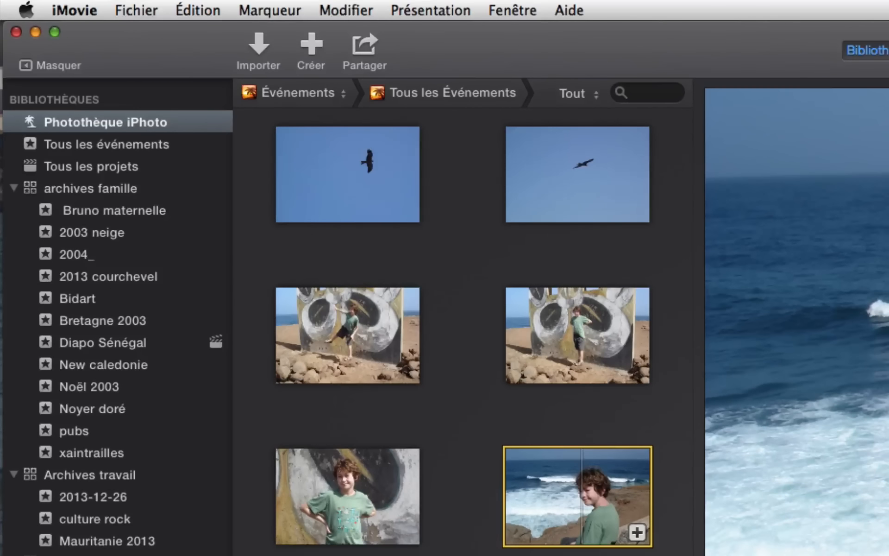
Examine the import sources iPhoto Library, Desktop, MacPro and "Maverick et medias", and close the import window without importing anything.
{"action": "left_click", "coordinate": [106, 122]}
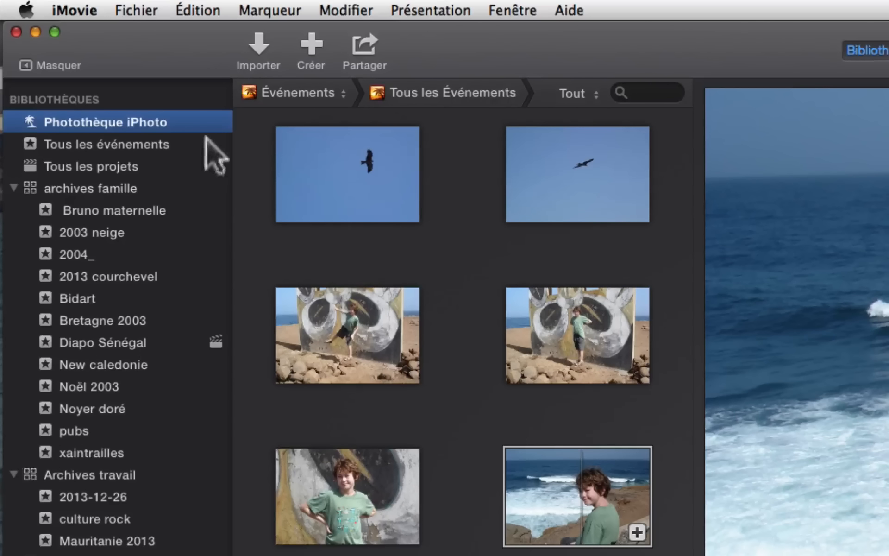
{"action": "left_click", "coordinate": [268, 47]}
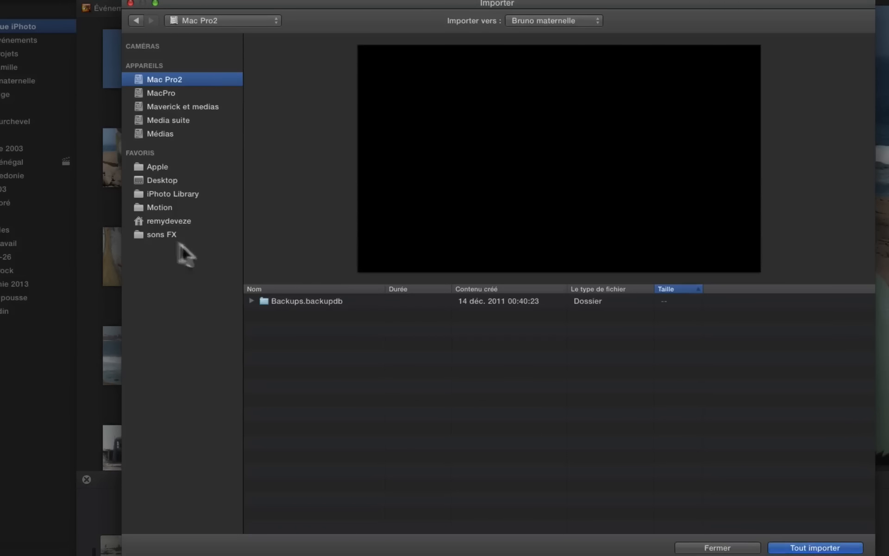
{"action": "left_click", "coordinate": [235, 266]}
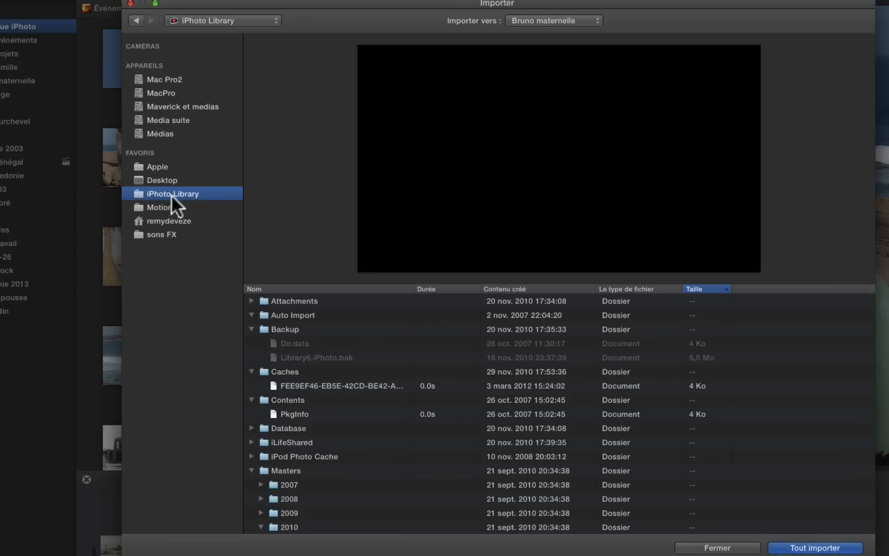
{"action": "left_click", "coordinate": [155, 179]}
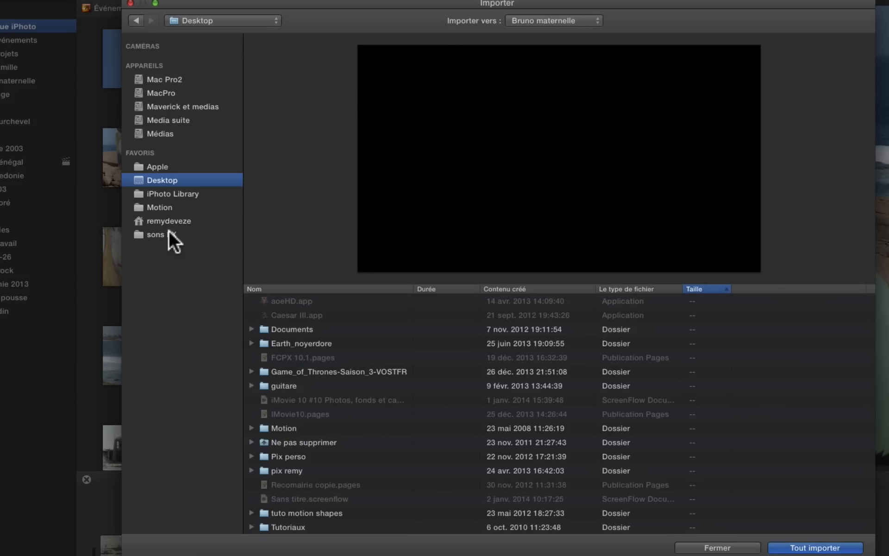
{"action": "left_click", "coordinate": [157, 91]}
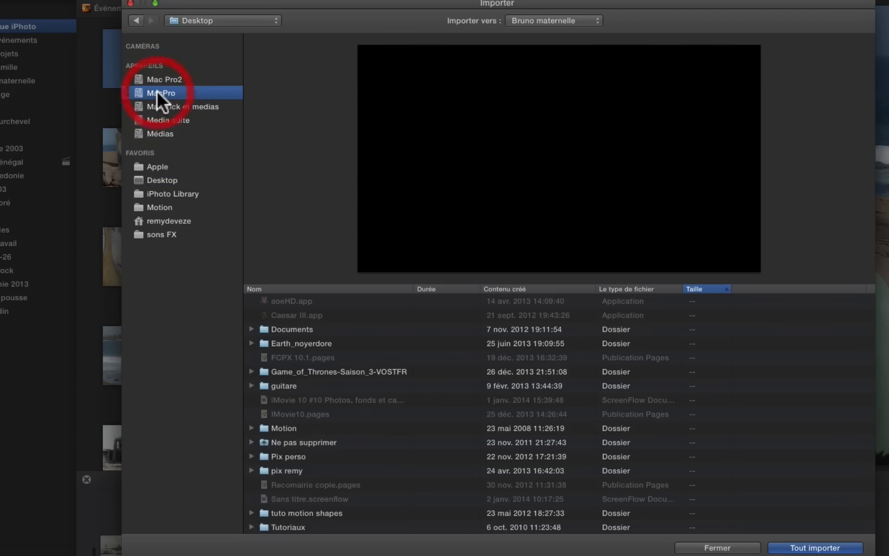
{"action": "left_click", "coordinate": [165, 104]}
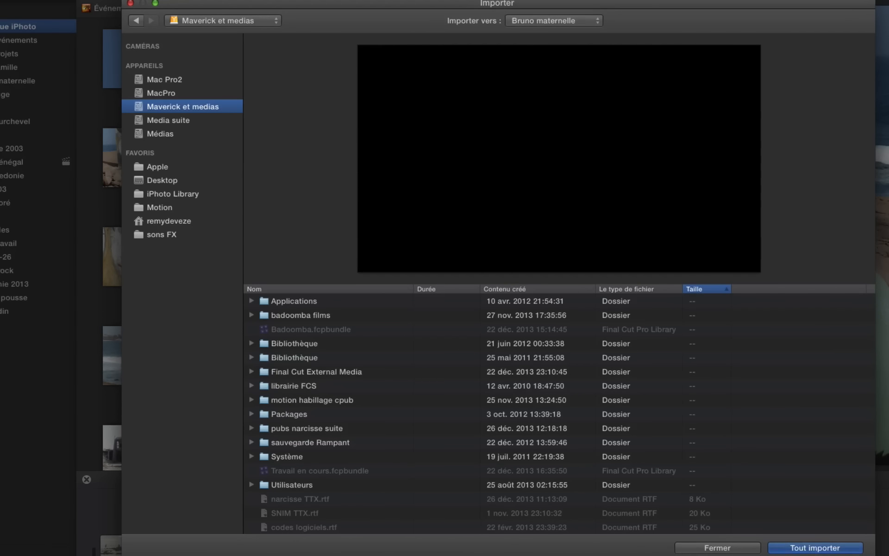
{"action": "left_click", "coordinate": [130, 3]}
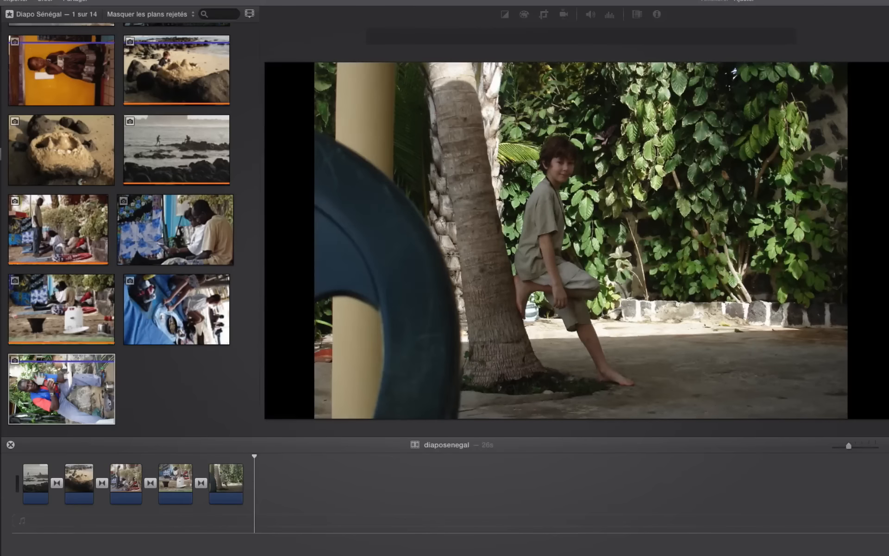
Add the sideways photo of the seated man holding a glass to the end of the diaposenegal timeline.
{"action": "left_click", "coordinate": [59, 384]}
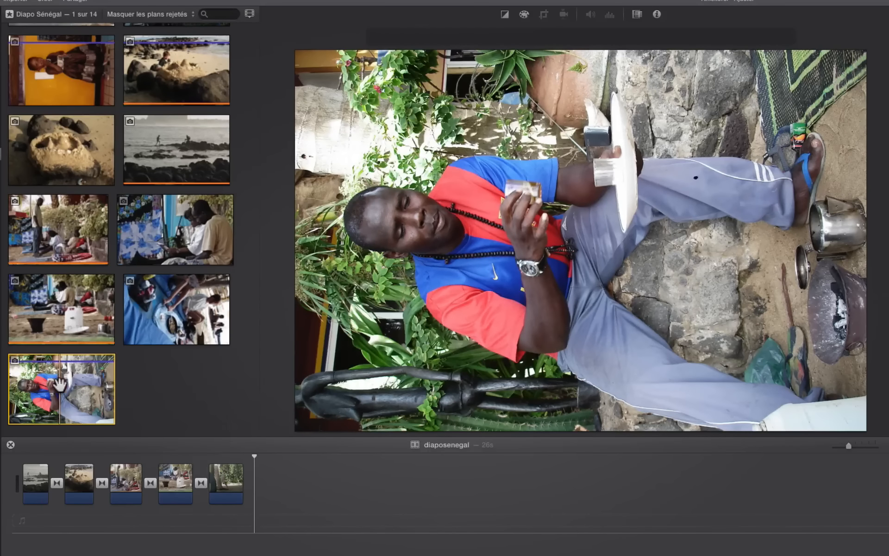
{"action": "left_click_drag", "start_coordinate": [59, 385], "coordinate": [255, 486]}
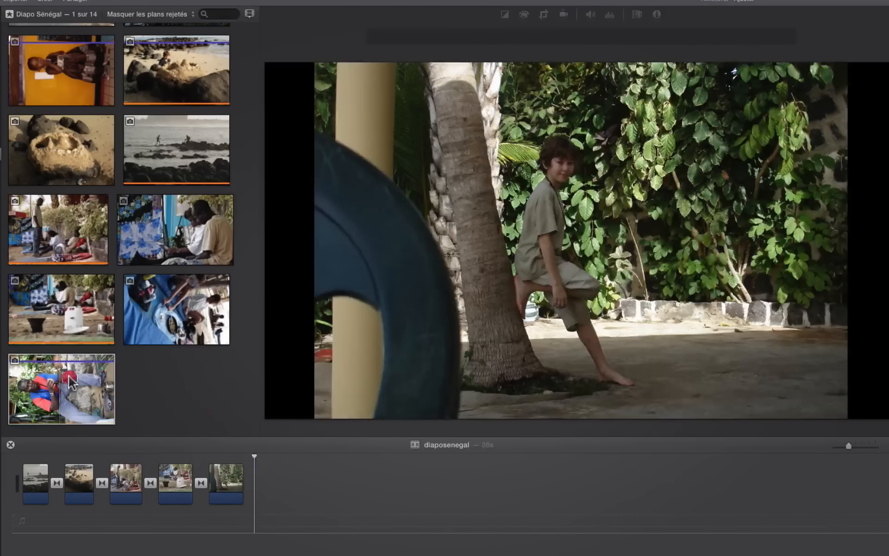
{"action": "left_click", "coordinate": [68, 378]}
{"action": "left_click_drag", "start_coordinate": [68, 378], "coordinate": [272, 505]}
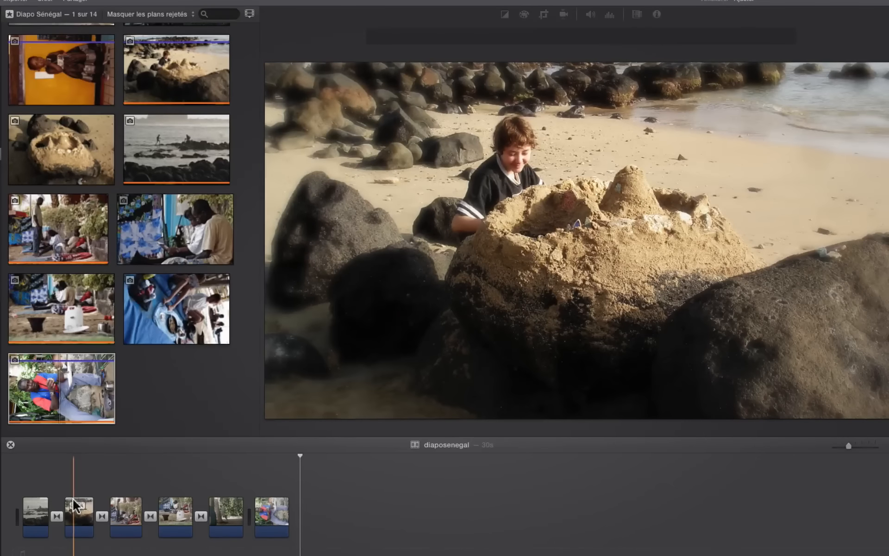
Try connecting the seated man's photo as a cutaway above the beach clip, and delete the cutaway.
{"action": "key", "text": "q"}
{"action": "left_click", "coordinate": [81, 488]}
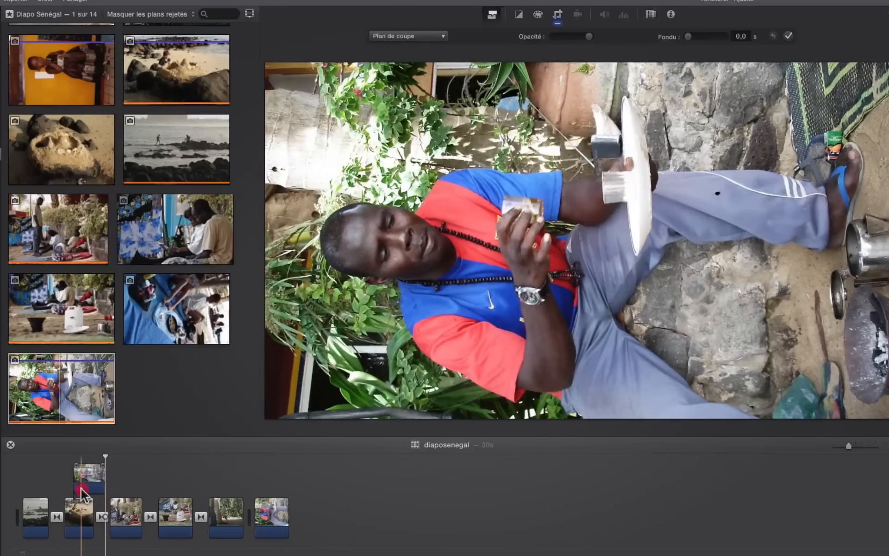
{"action": "key", "text": "BackSpace"}
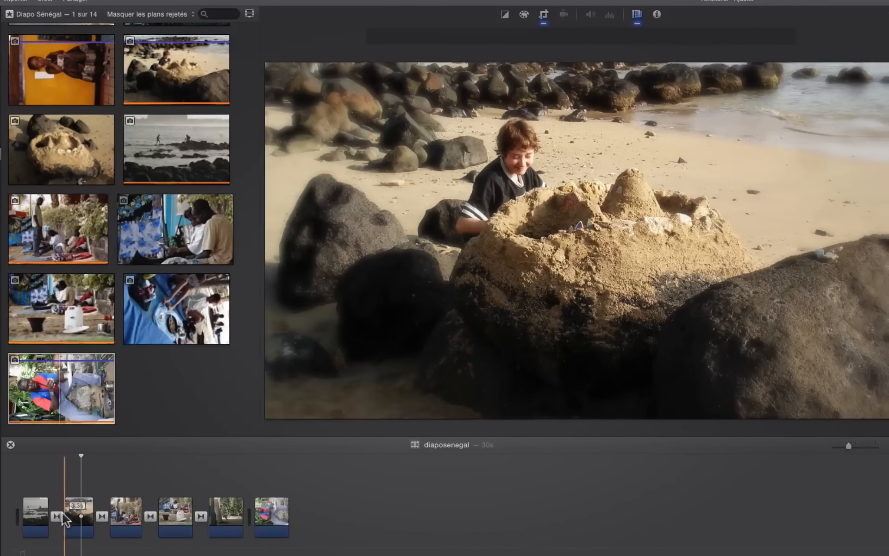
Try inserting the seated man's photo just before the beach clip, and delete the inserted copy.
{"action": "key", "text": "w"}
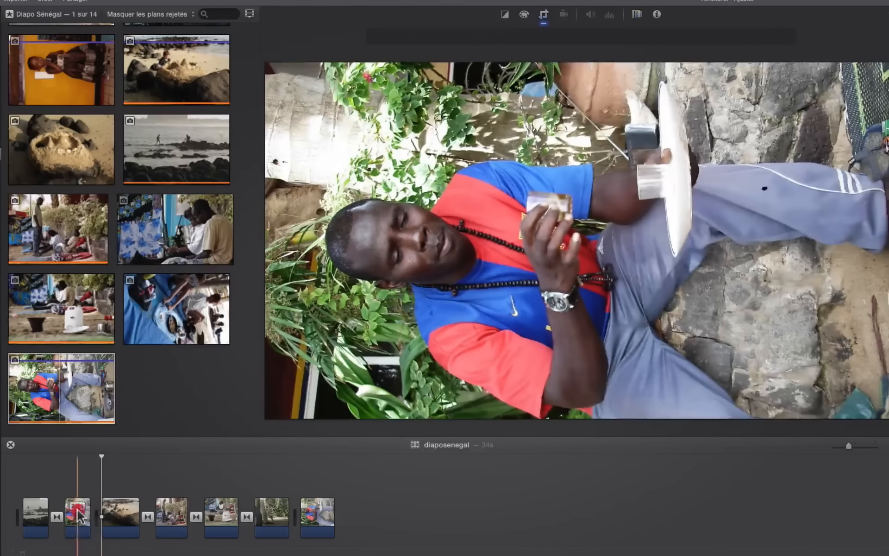
{"action": "left_click", "coordinate": [77, 514]}
{"action": "key", "text": "BackSpace"}
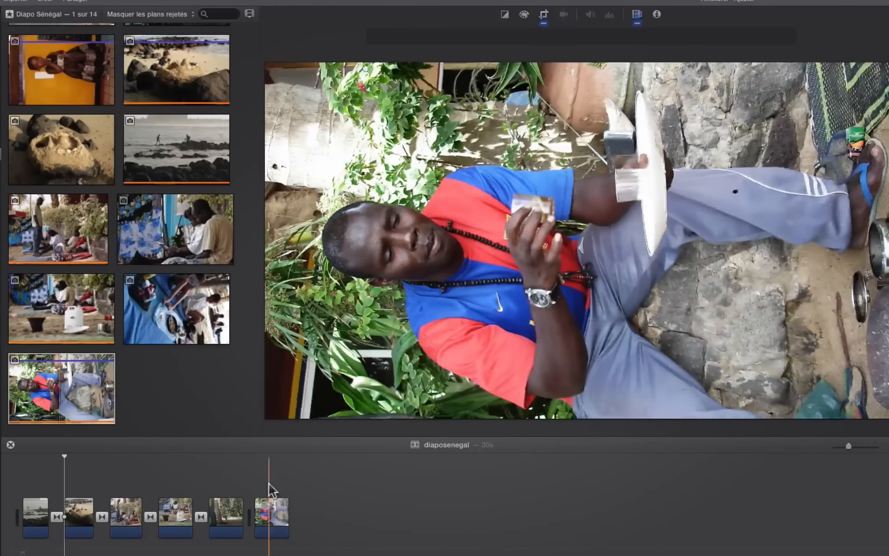
Play back the seated man's clip at the end of the timeline to check its Ken Burns movement.
{"action": "left_click", "coordinate": [275, 514]}
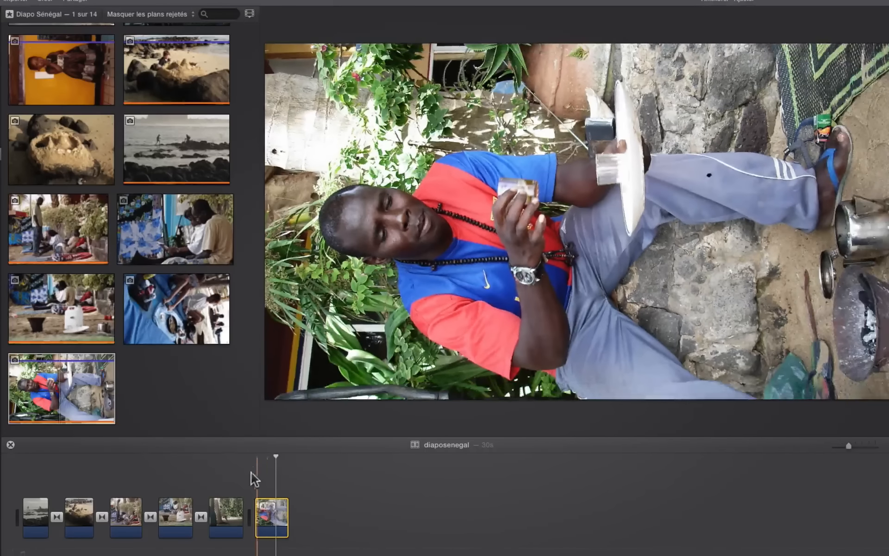
{"action": "key", "text": "space"}
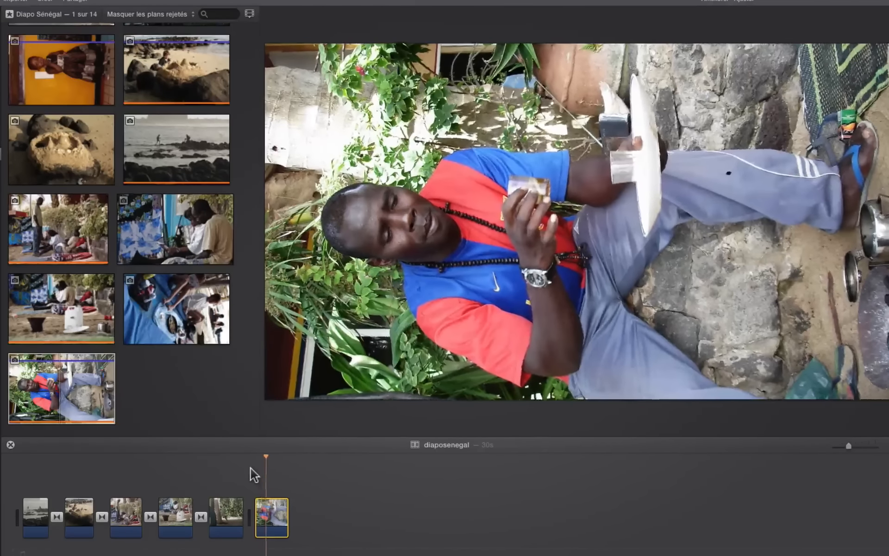
{"action": "key", "text": "space"}
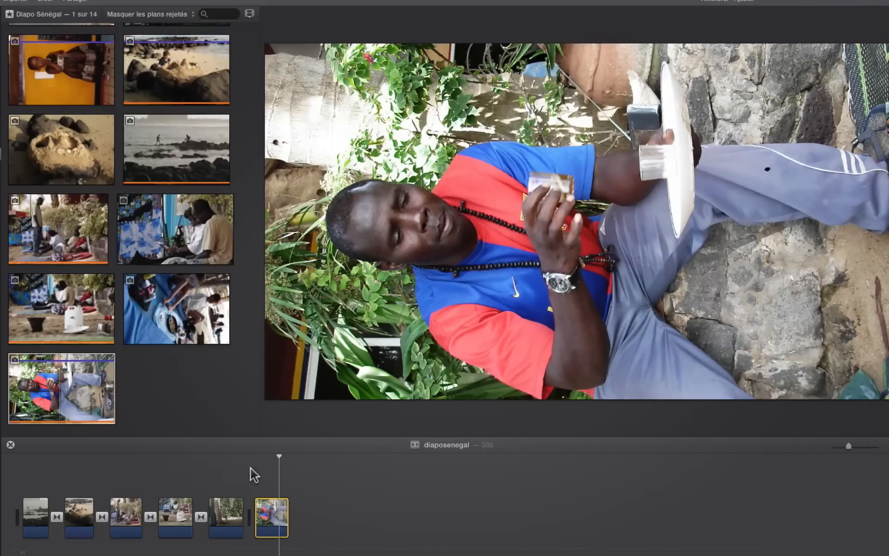
Add the photo of the girl against the yellow wall and the garden photo to the end of the timeline.
{"action": "scroll", "coordinate": [170, 385], "scroll_direction": "up", "scroll_amount": 3}
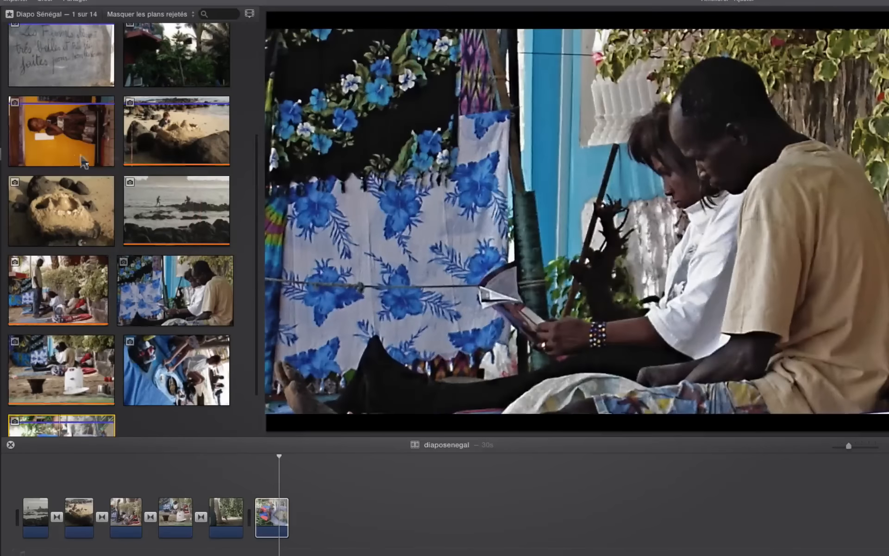
{"action": "left_click", "coordinate": [69, 149]}
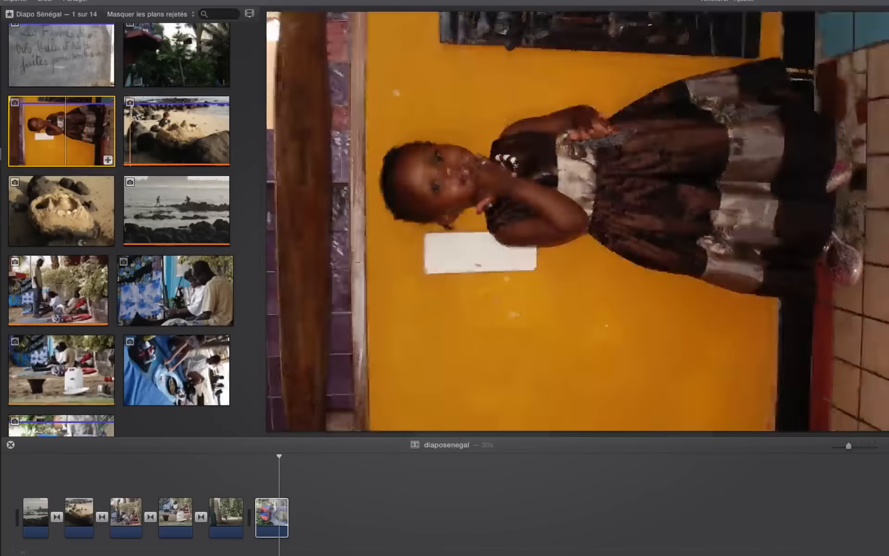
{"action": "scroll", "coordinate": [129, 111], "scroll_direction": "up", "scroll_amount": 2}
{"action": "left_click", "coordinate": [169, 95]}
{"action": "left_click_drag", "start_coordinate": [169, 95], "coordinate": [357, 471]}
{"action": "key", "text": "space"}
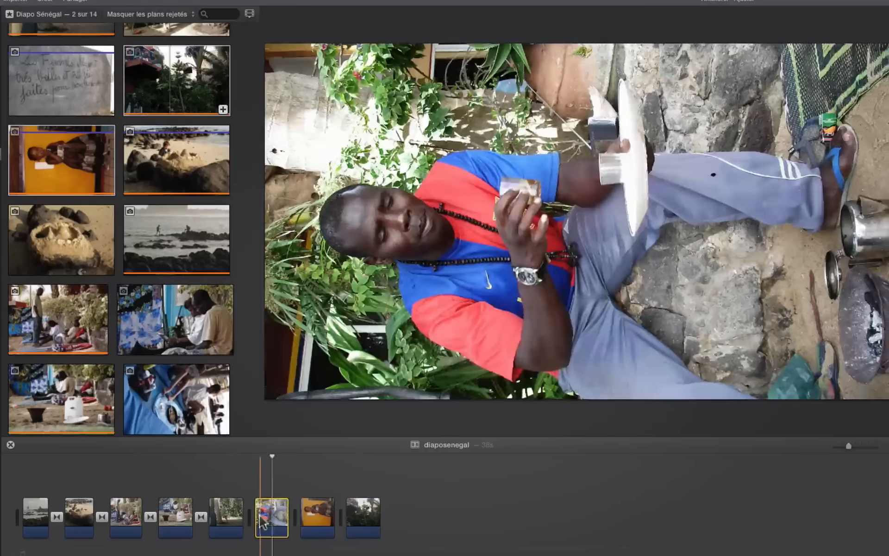
Open the crop adjustments for the seated man's clip and rotate the photo 90° clockwise so he sits upright.
{"action": "left_click", "coordinate": [263, 517]}
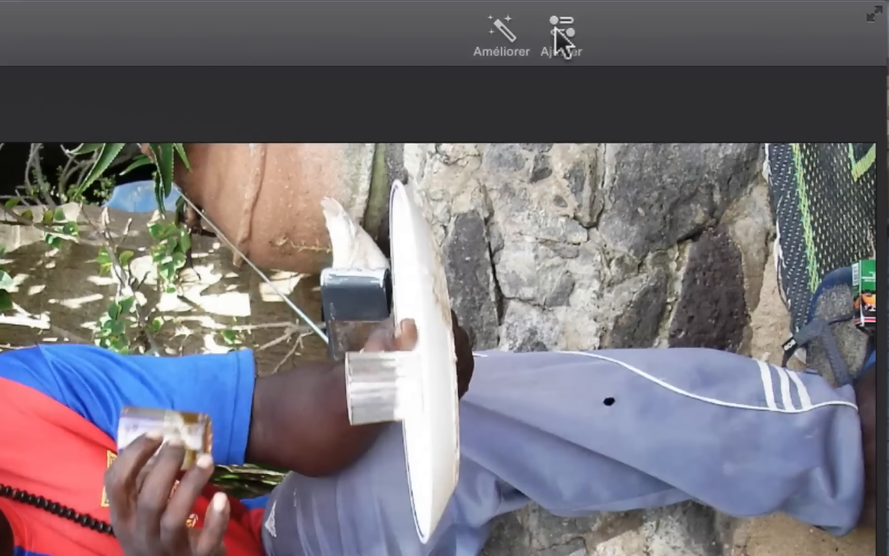
{"action": "left_click", "coordinate": [556, 29]}
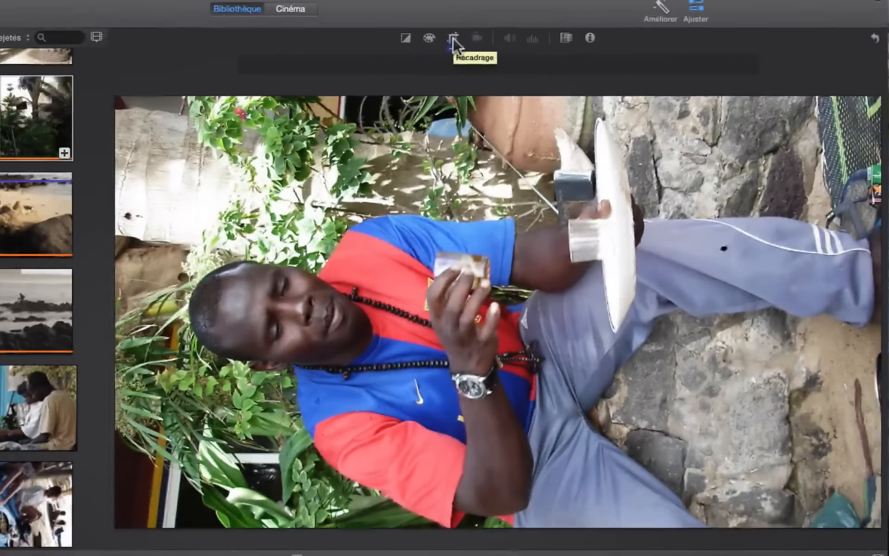
{"action": "left_click", "coordinate": [454, 41]}
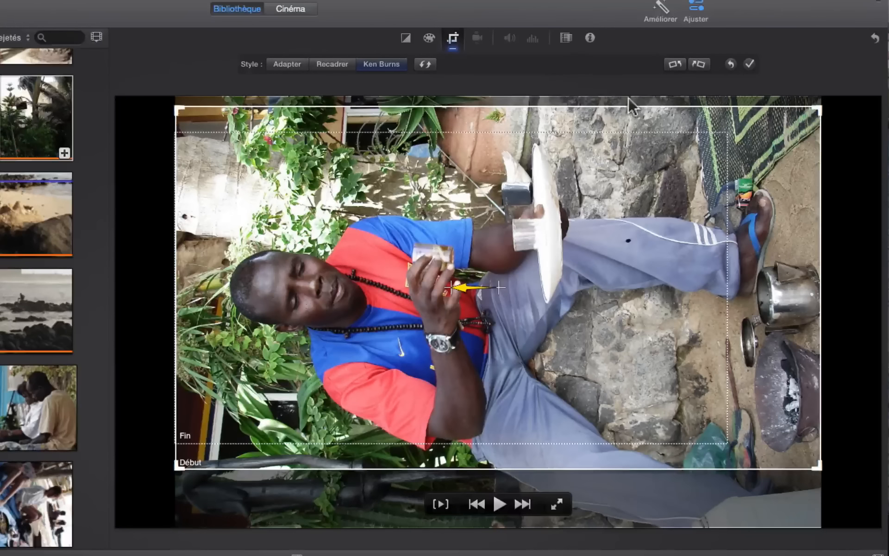
{"action": "left_click", "coordinate": [694, 63]}
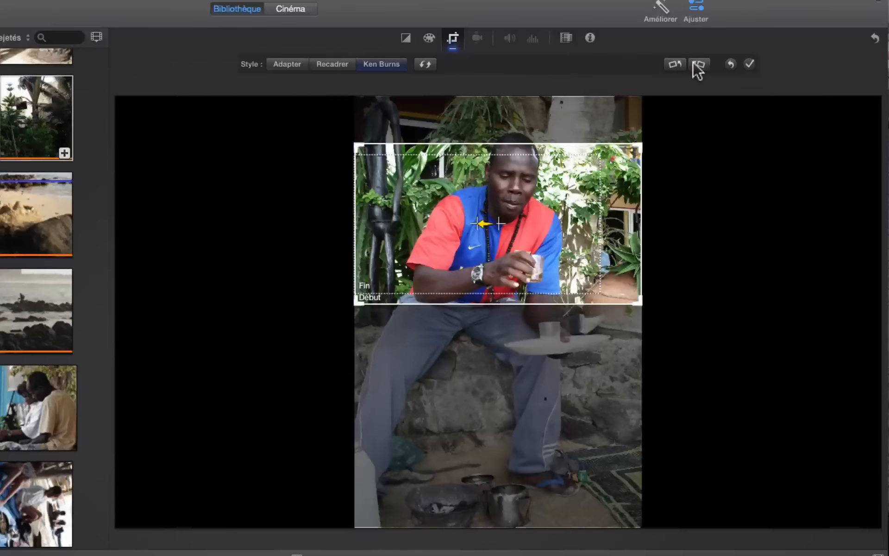
Rotate the seated man's photo counterclockwise through a full turn, back to upright.
{"action": "left_click", "coordinate": [677, 65]}
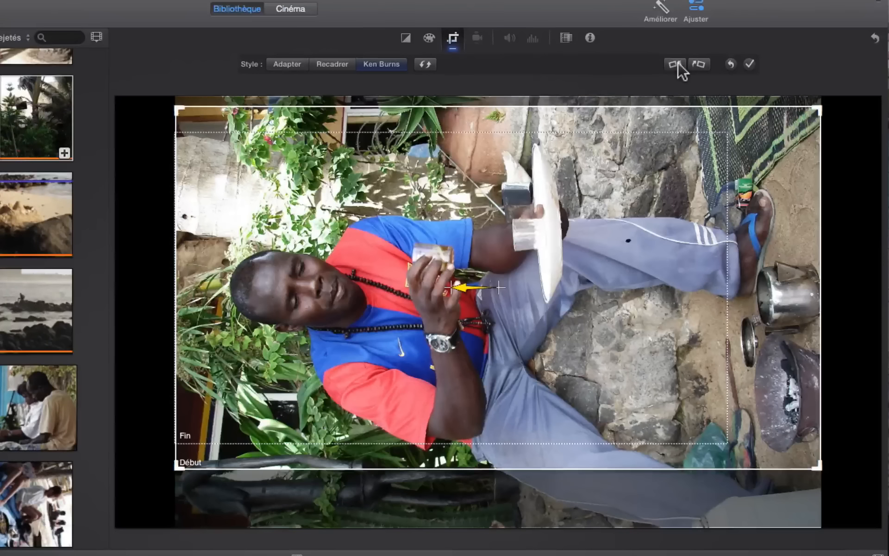
{"action": "left_click", "coordinate": [677, 65]}
{"action": "left_click", "coordinate": [677, 64]}
{"action": "left_click", "coordinate": [677, 65]}
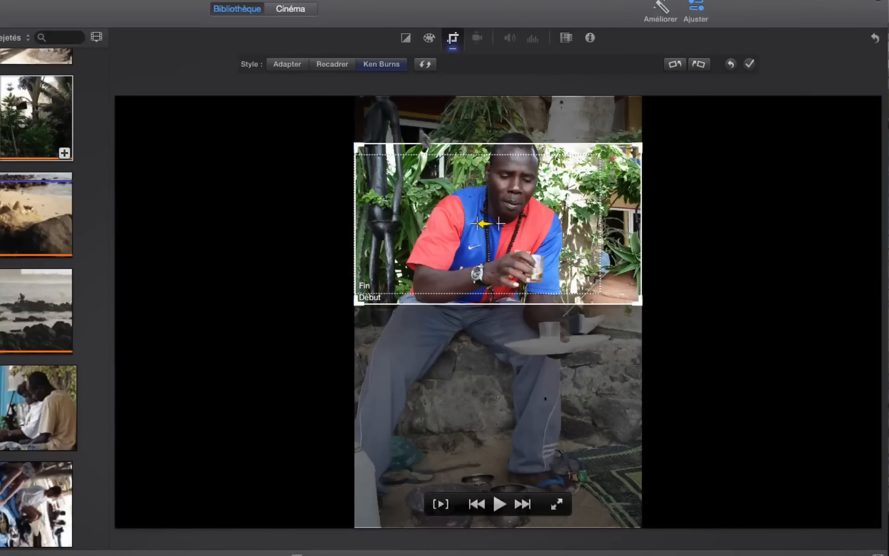
Switch the seated man's clip to the Adapter style and keep it selected in the timeline.
{"action": "left_click", "coordinate": [292, 63]}
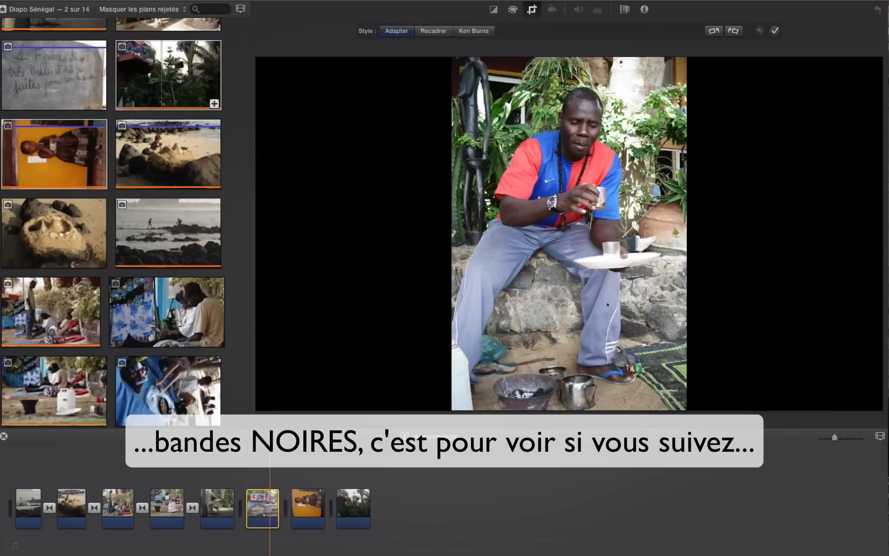
{"action": "left_click", "coordinate": [213, 504]}
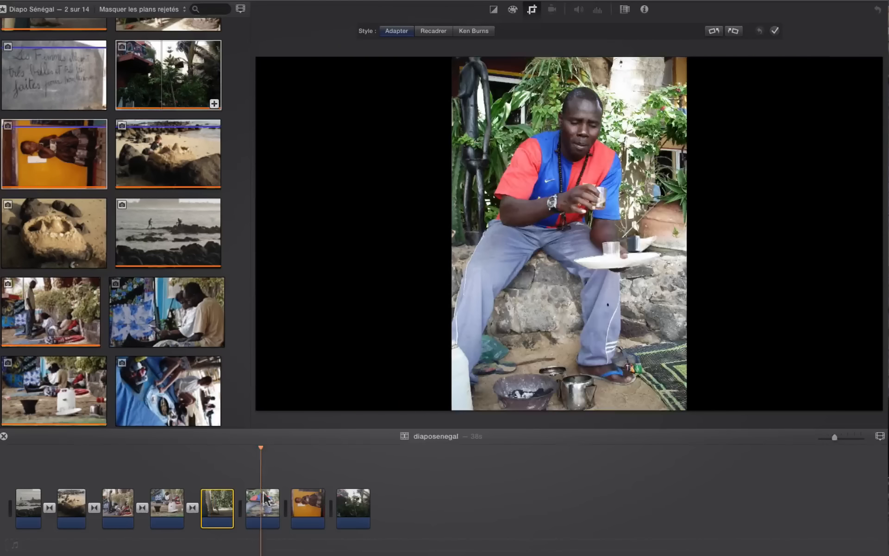
{"action": "left_click", "coordinate": [262, 503]}
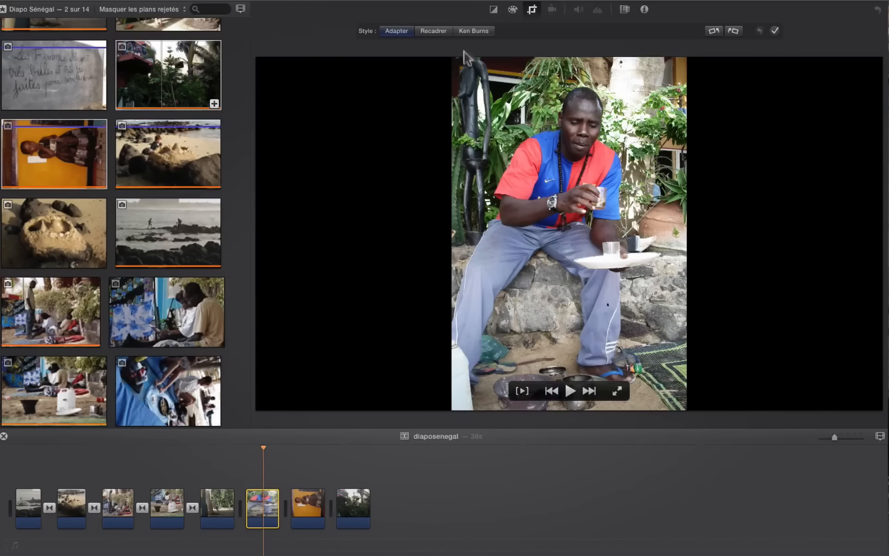
Switch the seated man's clip to the Recadrer style and play it back with the crop on his upper body.
{"action": "left_click", "coordinate": [435, 32]}
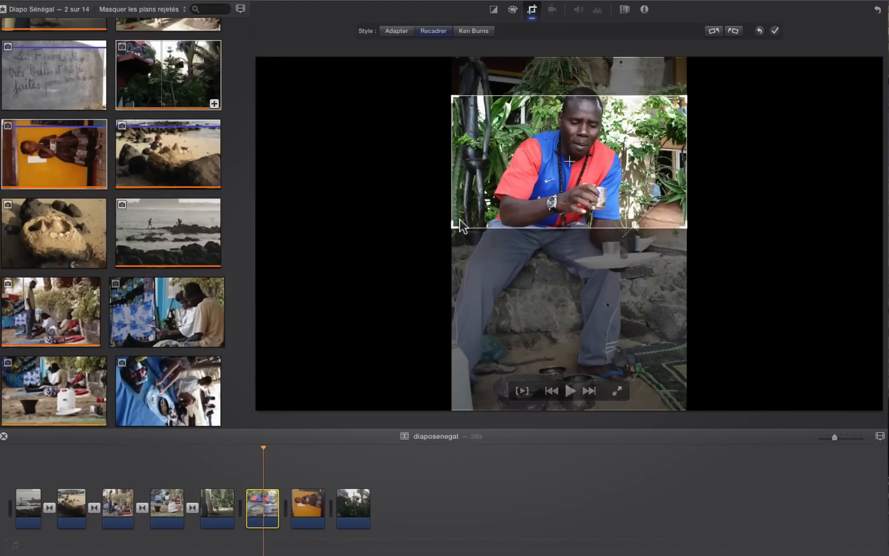
{"action": "left_click", "coordinate": [248, 447]}
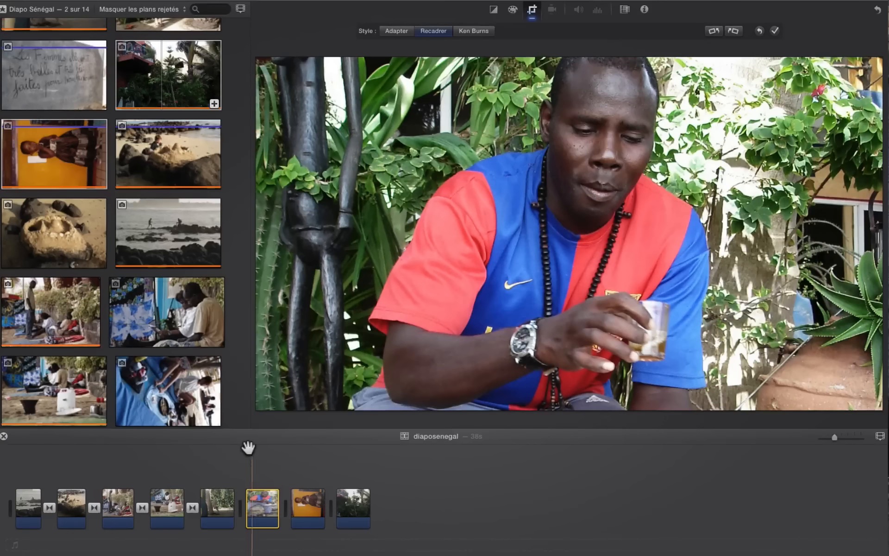
{"action": "key", "text": "space"}
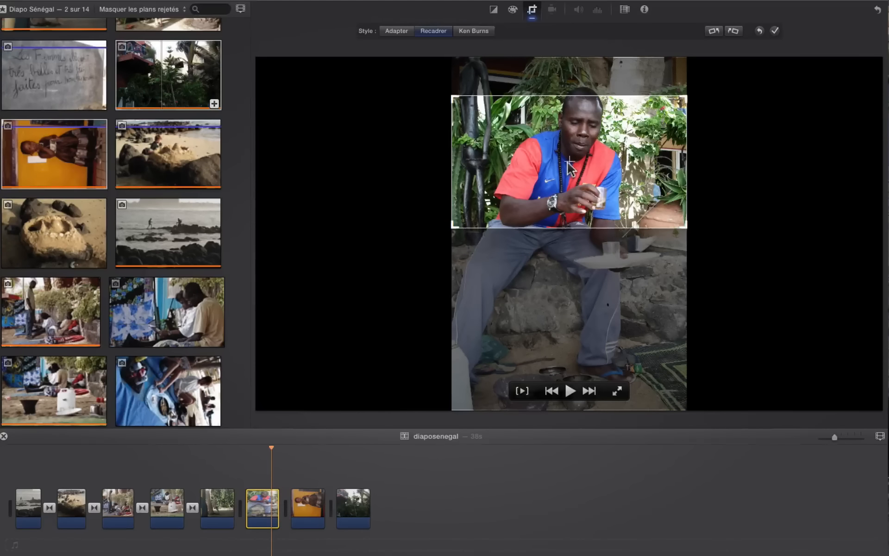
Move the crop frame down over the seated man's legs and play back the clip.
{"action": "left_click_drag", "start_coordinate": [570, 166], "coordinate": [562, 292]}
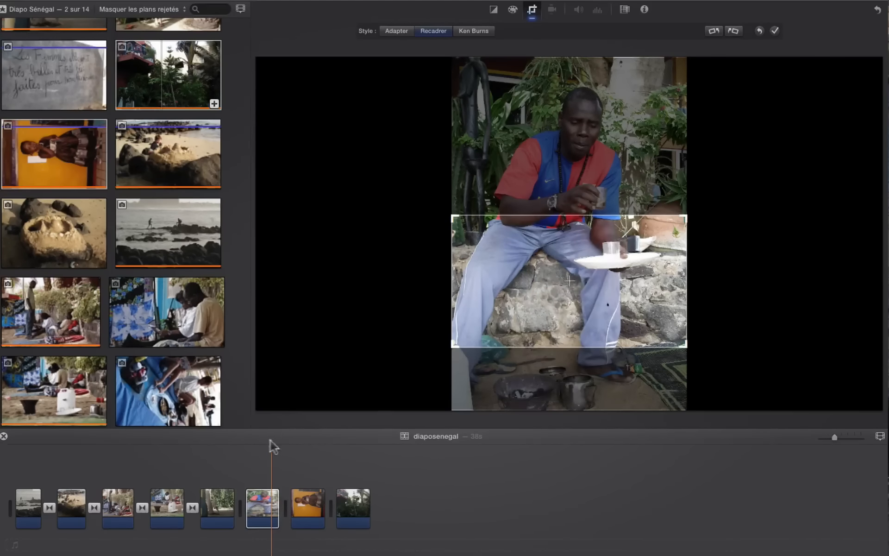
{"action": "left_click", "coordinate": [250, 448]}
{"action": "key", "text": "space"}
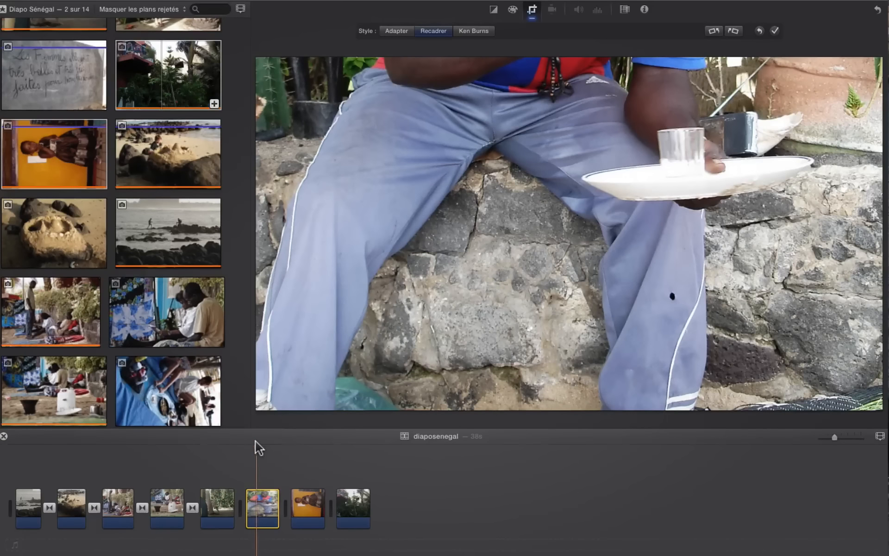
{"action": "key", "text": "space"}
Move the crop frame back over the seated man's upper body, tighten it around his head and chest, and play back the clip.
{"action": "left_click_drag", "start_coordinate": [575, 285], "coordinate": [575, 153]}
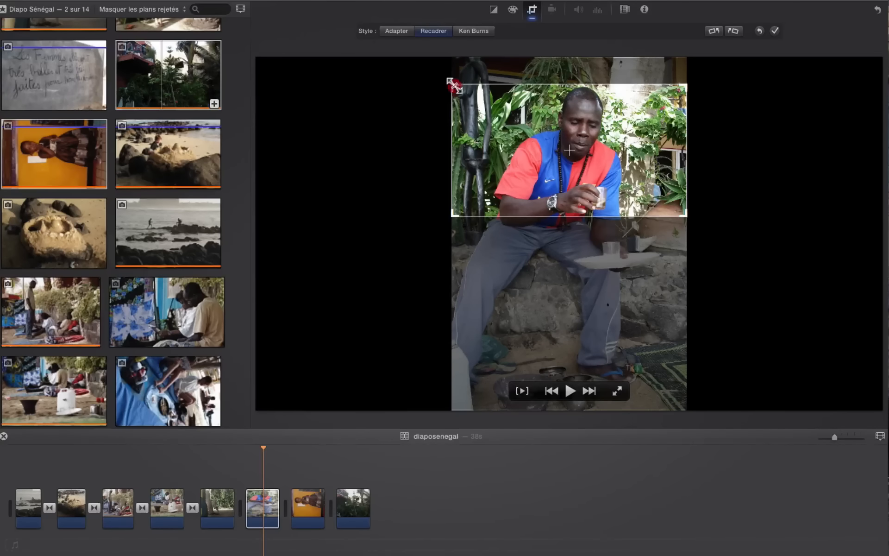
{"action": "left_click_drag", "start_coordinate": [455, 85], "coordinate": [482, 101]}
{"action": "left_click_drag", "start_coordinate": [528, 127], "coordinate": [526, 118]}
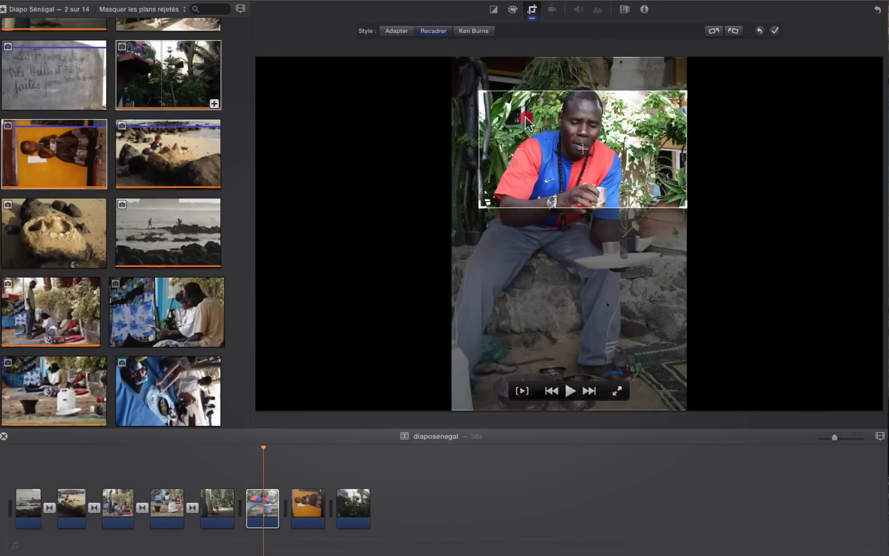
{"action": "left_click", "coordinate": [247, 444]}
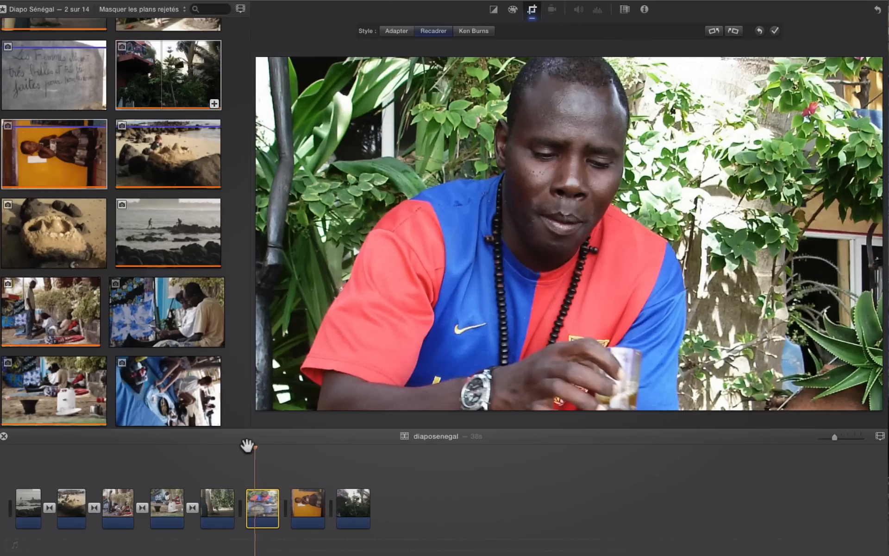
{"action": "key", "text": "space"}
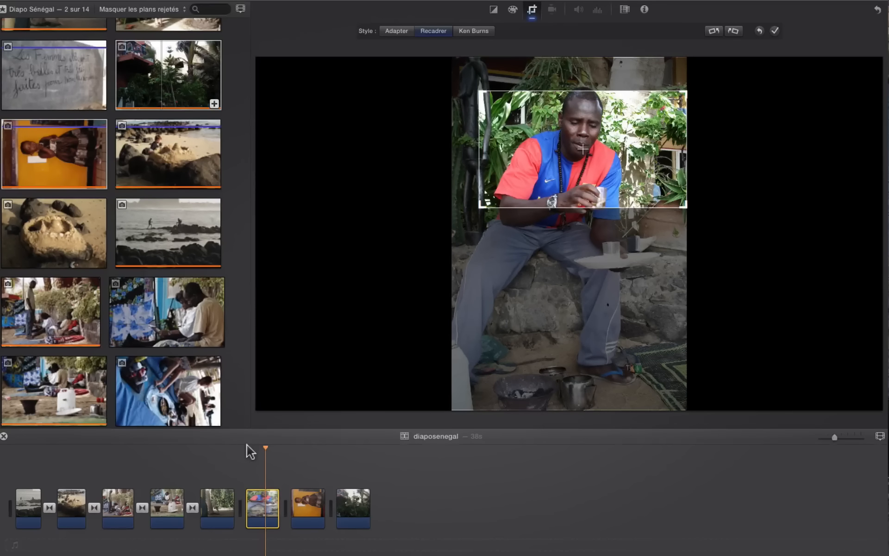
Switch the seated man's clip to Ken Burns with a full-width start frame at his feet and a full-width end frame over his upper body.
{"action": "left_click", "coordinate": [474, 31]}
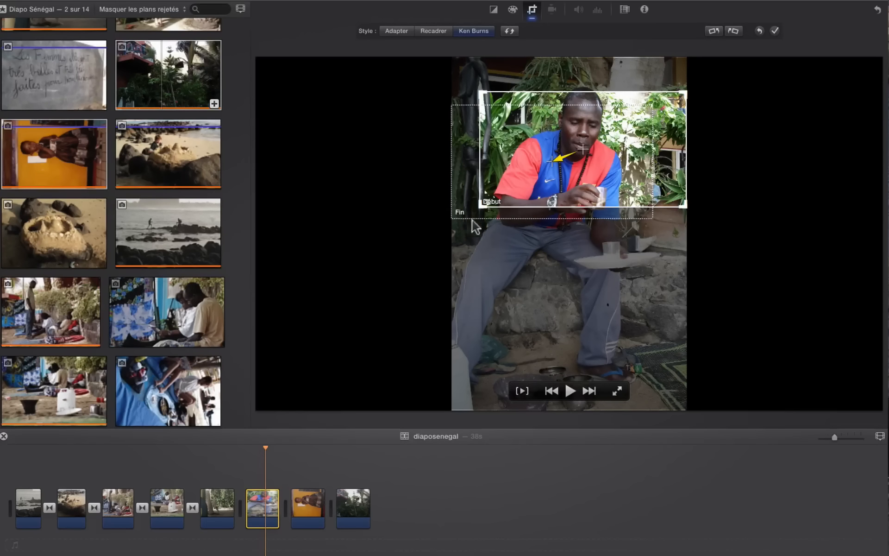
{"action": "left_click_drag", "start_coordinate": [544, 95], "coordinate": [512, 242]}
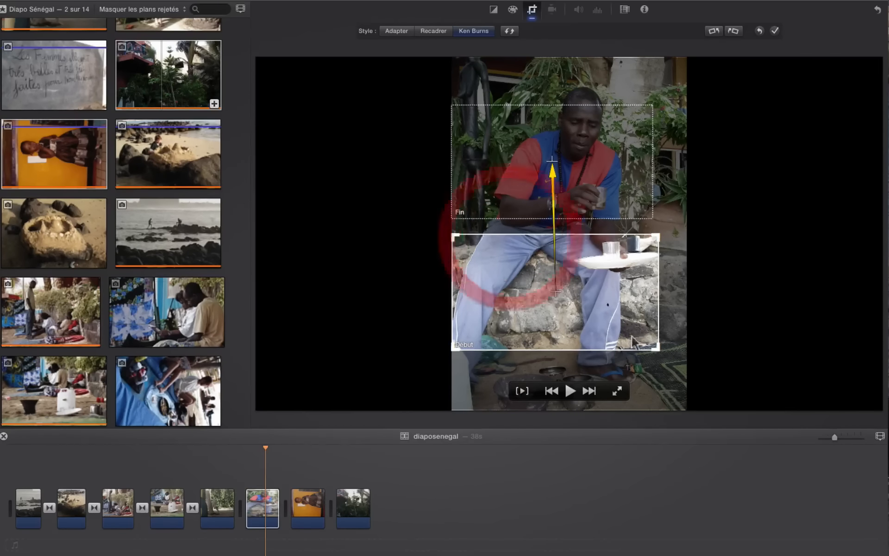
{"action": "left_click_drag", "start_coordinate": [678, 365], "coordinate": [626, 365]}
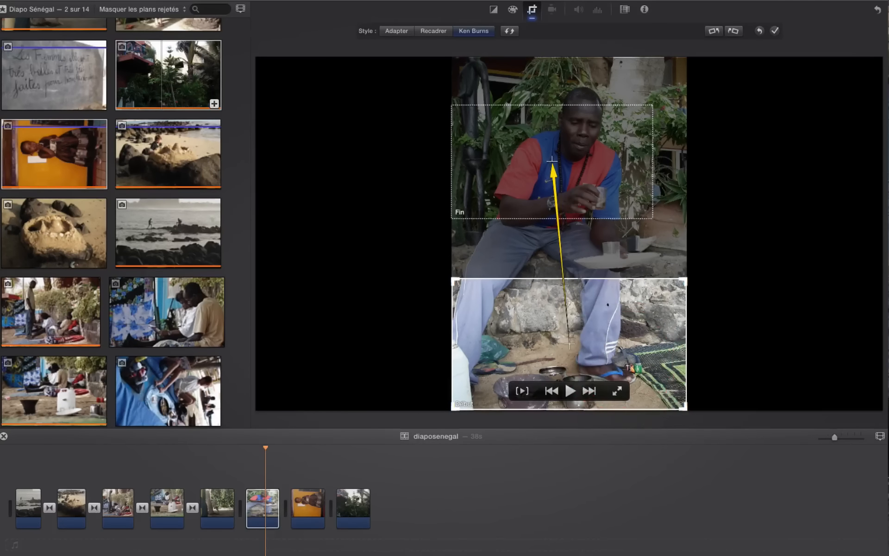
{"action": "left_click_drag", "start_coordinate": [647, 108], "coordinate": [679, 79]}
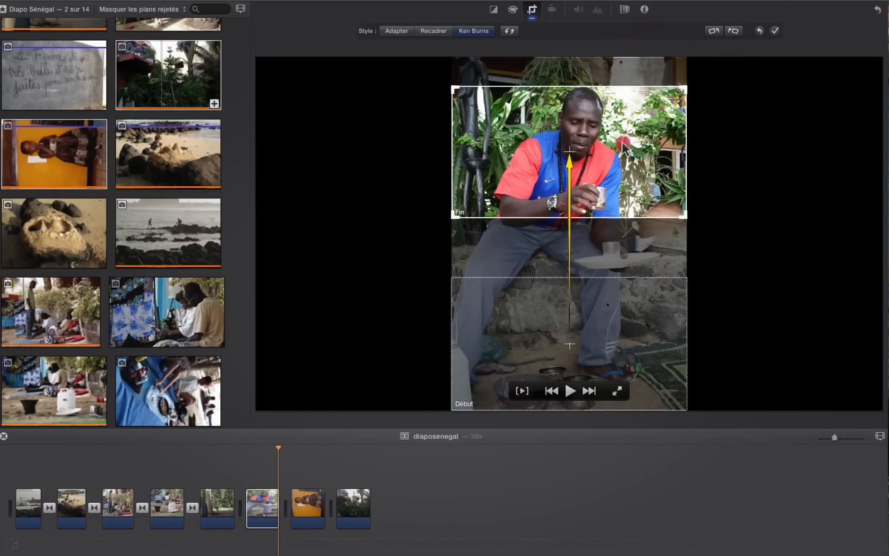
{"action": "mouse_move", "coordinate": [621, 139]}
{"action": "left_mouse_down"}
{"action": "mouse_move", "coordinate": [621, 131]}
{"action": "mouse_move", "coordinate": [621, 138]}
{"action": "left_mouse_up"}
Play back the seated man's clip from its beginning to check the upward Ken Burns movement.
{"action": "left_click", "coordinate": [243, 442]}
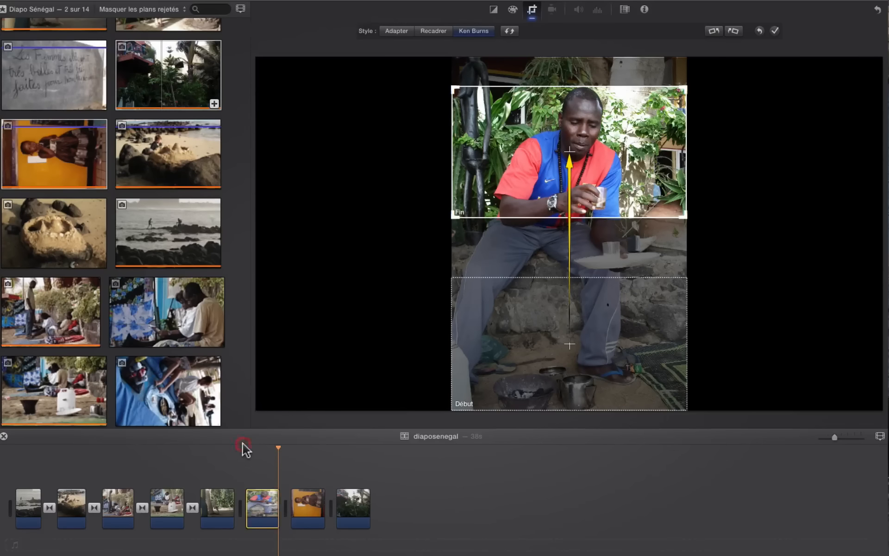
{"action": "left_click", "coordinate": [235, 441]}
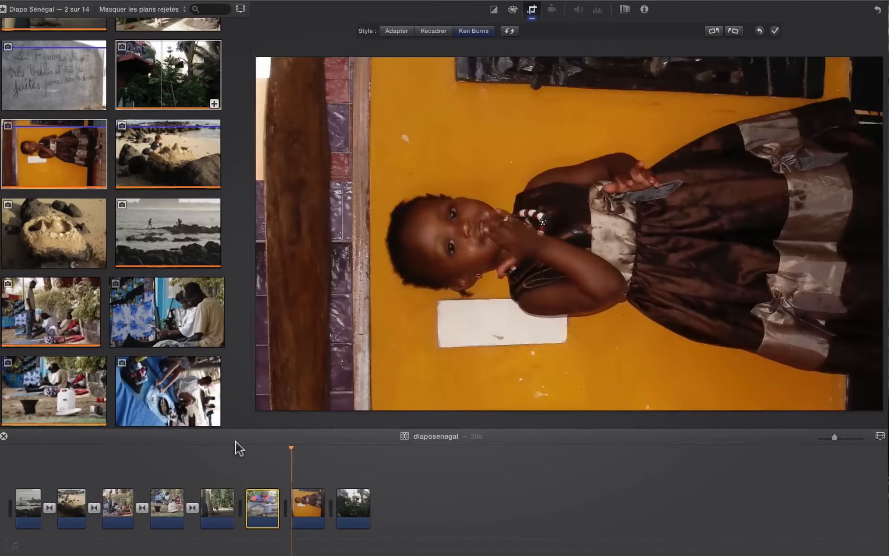
{"action": "left_click", "coordinate": [240, 444]}
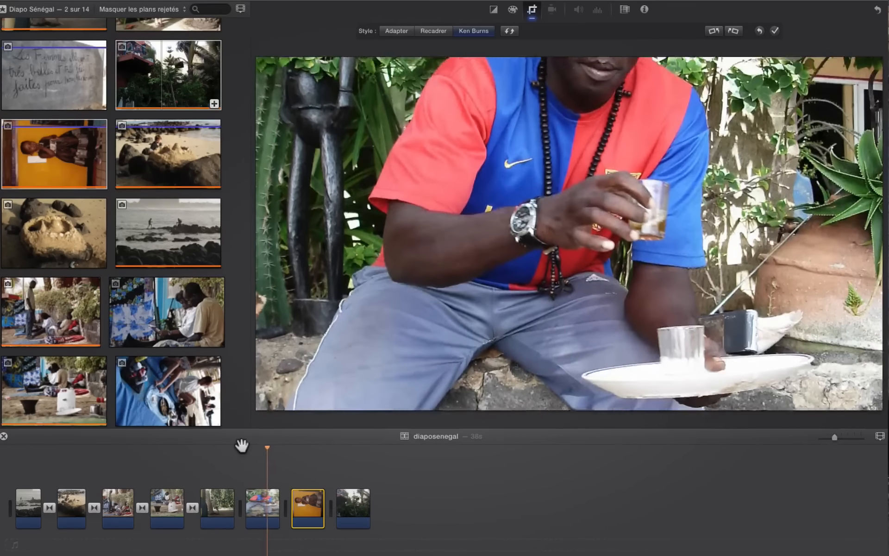
{"action": "key", "text": "space"}
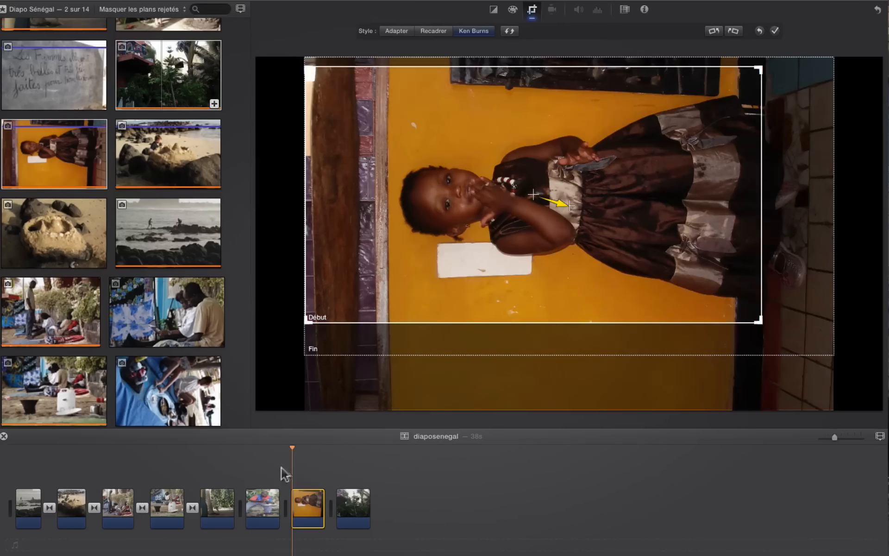
Swap the start and end frames of the seated man's Ken Burns movement so it pans downward, and play it back.
{"action": "left_click", "coordinate": [266, 447]}
{"action": "left_click", "coordinate": [265, 503]}
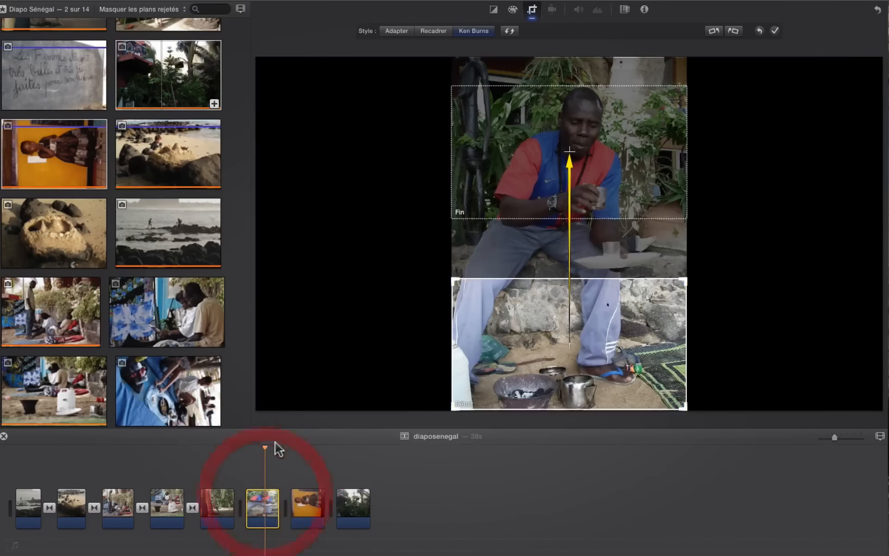
{"action": "left_click", "coordinate": [509, 30]}
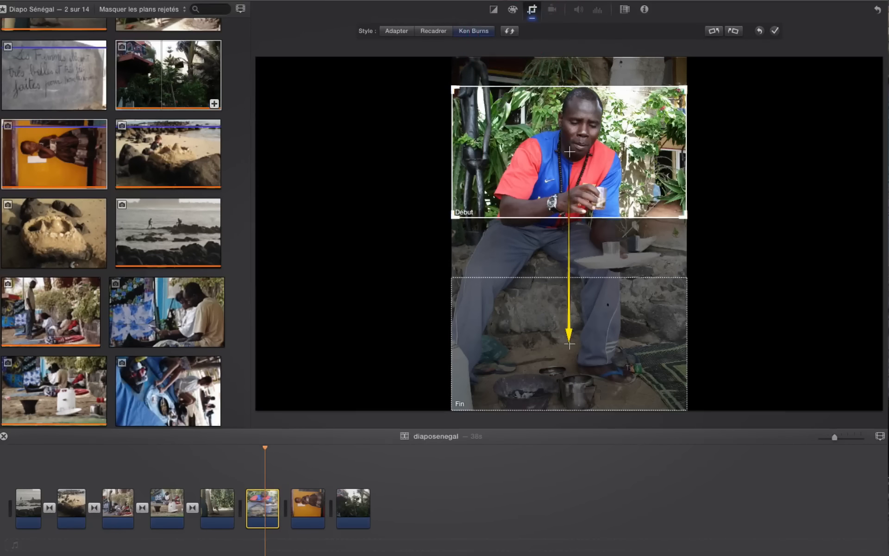
{"action": "left_click", "coordinate": [252, 446]}
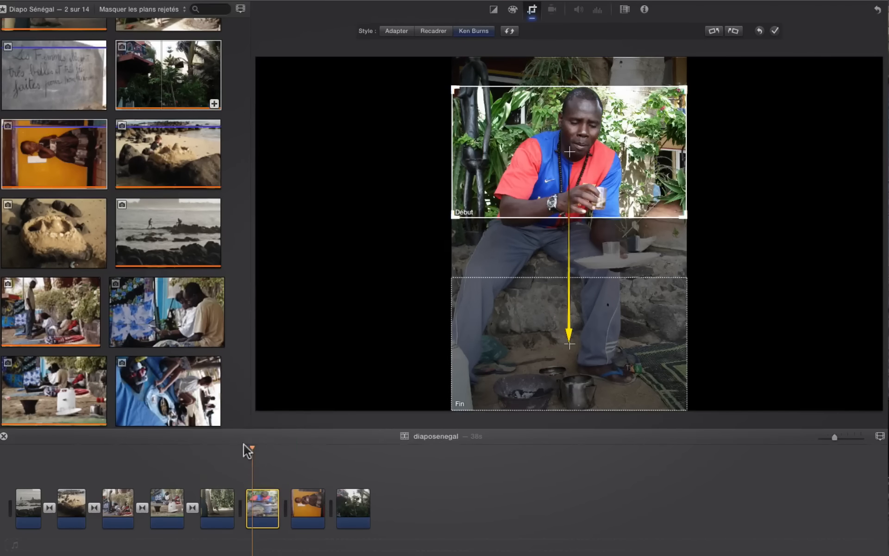
{"action": "left_click", "coordinate": [243, 445]}
{"action": "key", "text": "space"}
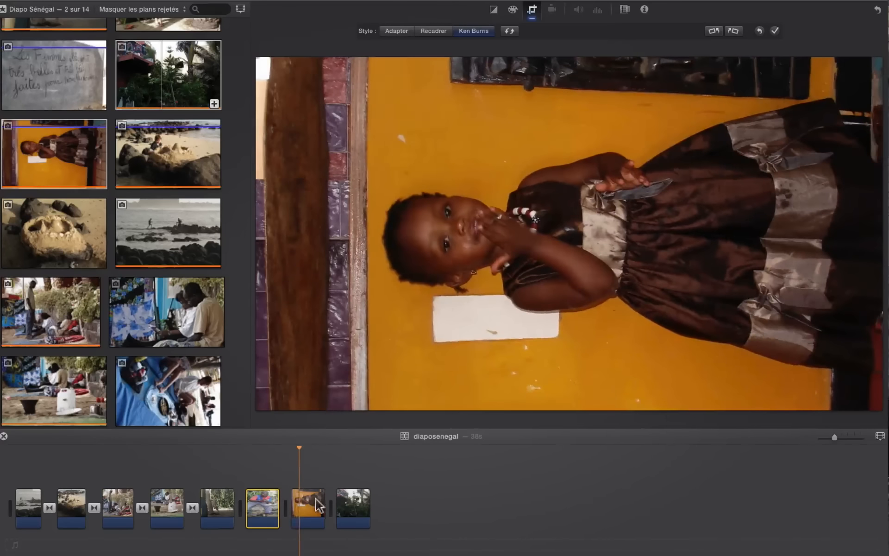
Rotate the girl's photo 90° clockwise so she stands upright and tighten the Ken Burns start frame around her face.
{"action": "left_click", "coordinate": [318, 504]}
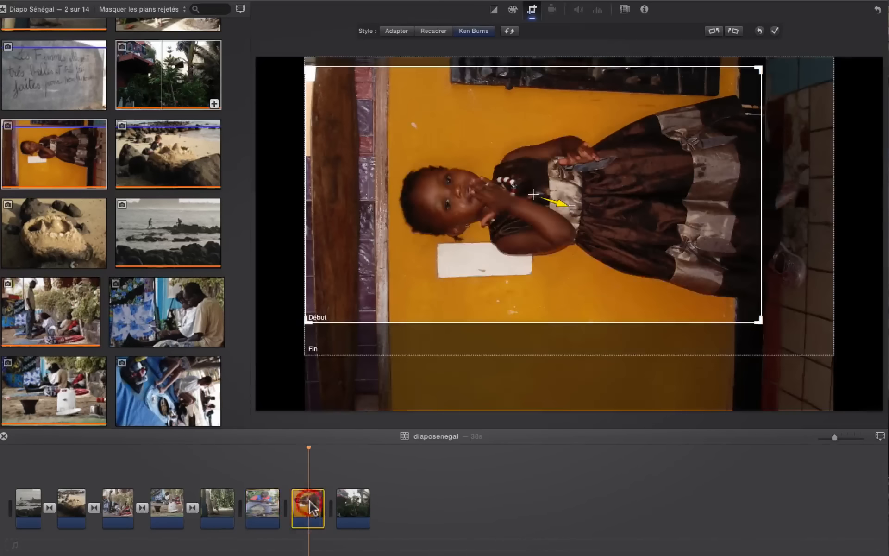
{"action": "left_click", "coordinate": [732, 31]}
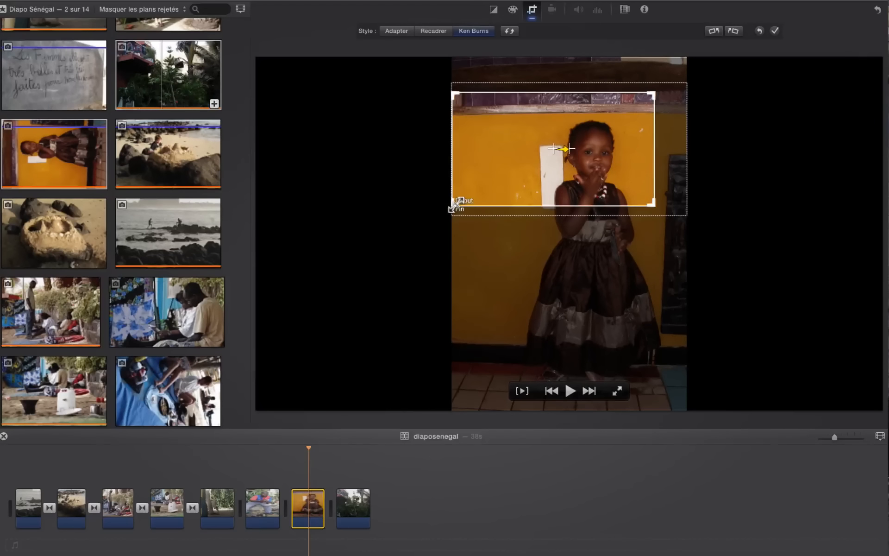
{"action": "left_click_drag", "start_coordinate": [456, 204], "coordinate": [496, 200]}
{"action": "left_click_drag", "start_coordinate": [554, 138], "coordinate": [558, 158]}
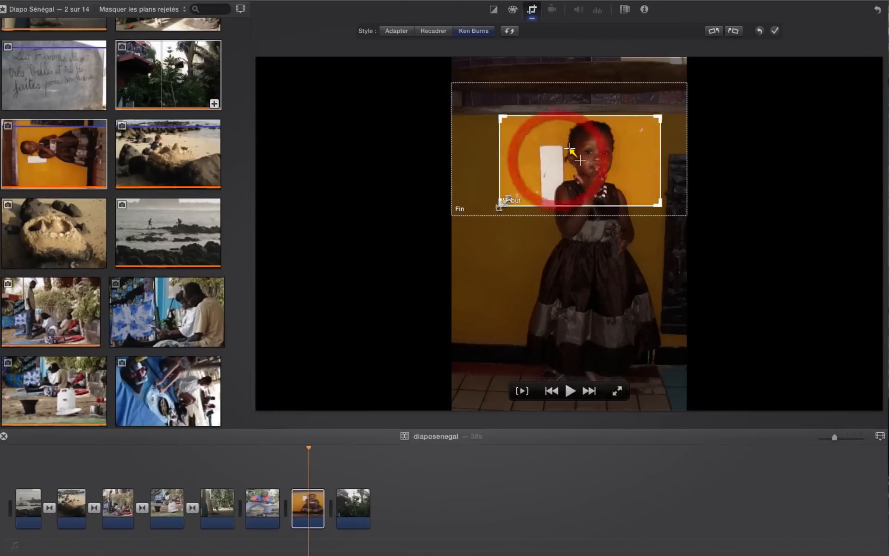
Lower the full-width Ken Burns end frame over the girl's upper body and play back the clip.
{"action": "mouse_move", "coordinate": [500, 204]}
{"action": "left_mouse_down"}
{"action": "mouse_move", "coordinate": [475, 199]}
{"action": "mouse_move", "coordinate": [476, 209]}
{"action": "left_mouse_up"}
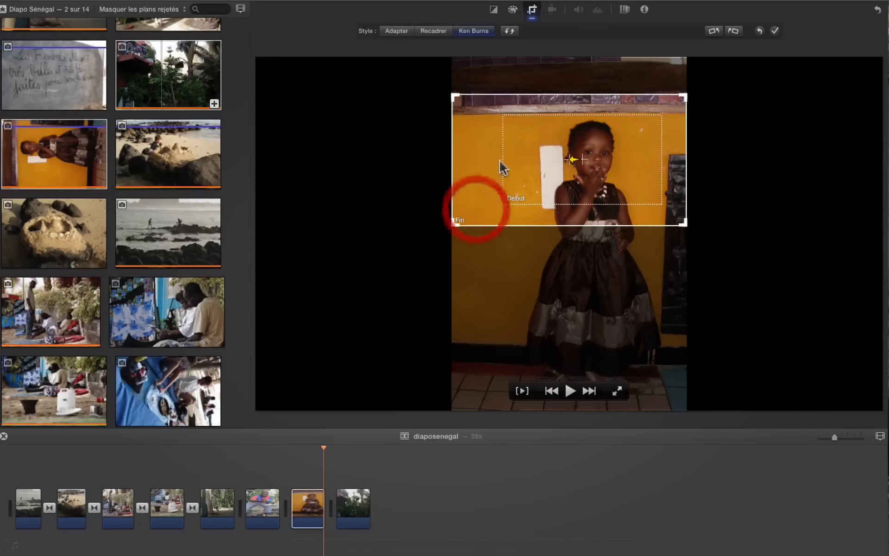
{"action": "left_click", "coordinate": [290, 449]}
{"action": "key", "text": "space"}
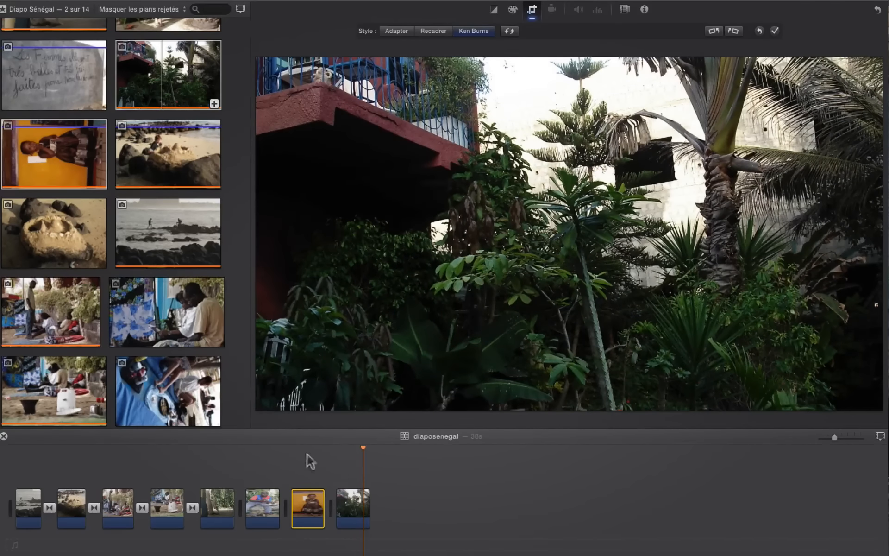
Reset the crop adjustments on the girl's clip, rotate the photo counterclockwise three quarter turns until she stands upright, and apply the change.
{"action": "left_click", "coordinate": [306, 501]}
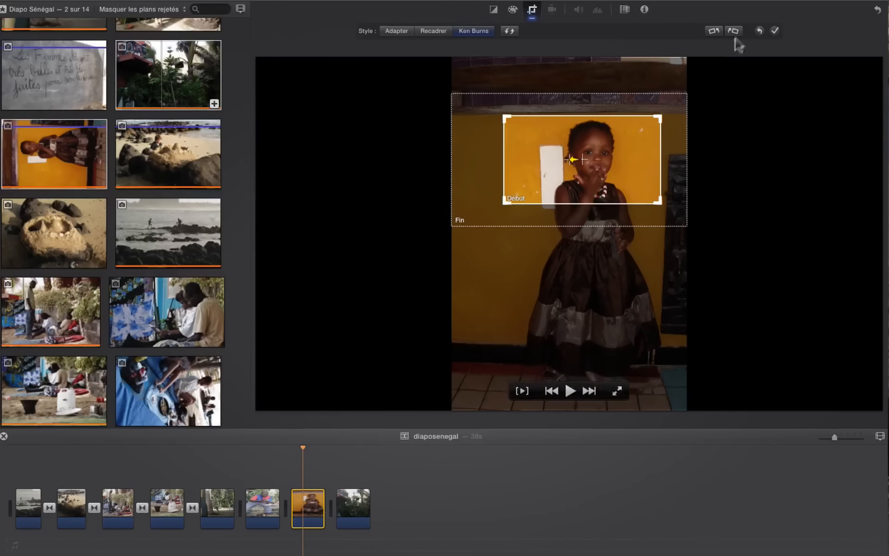
{"action": "left_click", "coordinate": [758, 29]}
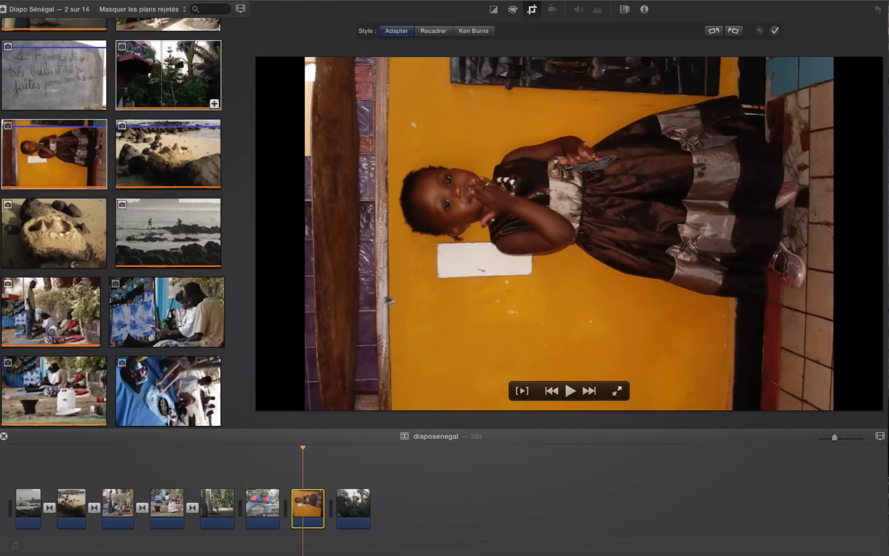
{"action": "left_click", "coordinate": [714, 31]}
{"action": "left_click", "coordinate": [714, 31]}
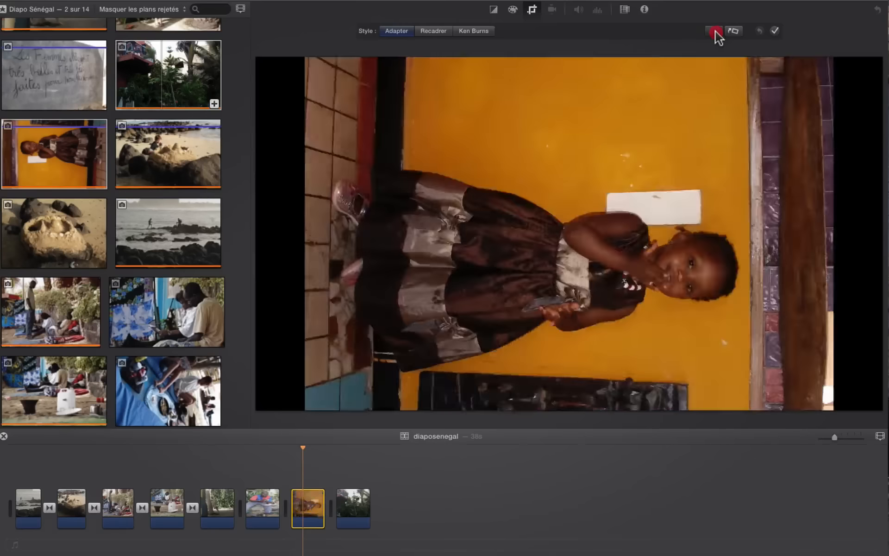
{"action": "left_click", "coordinate": [714, 31]}
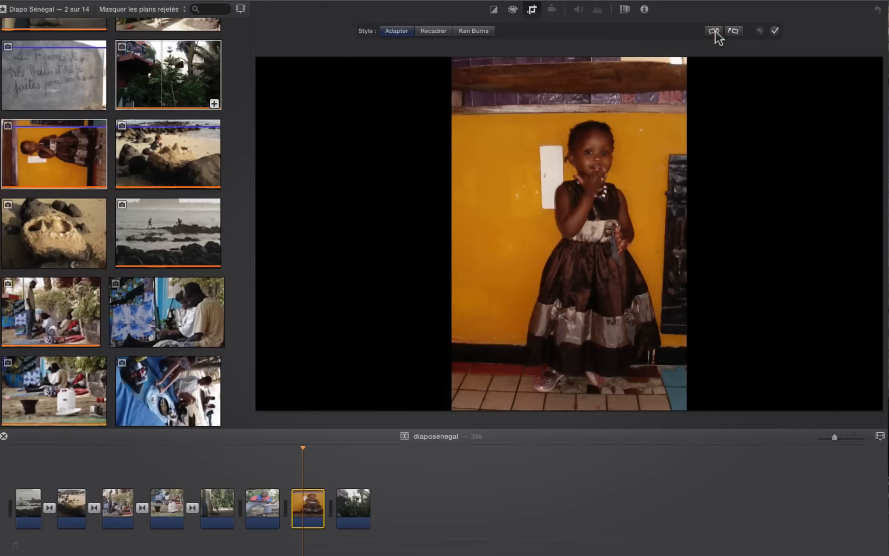
{"action": "left_click", "coordinate": [775, 30]}
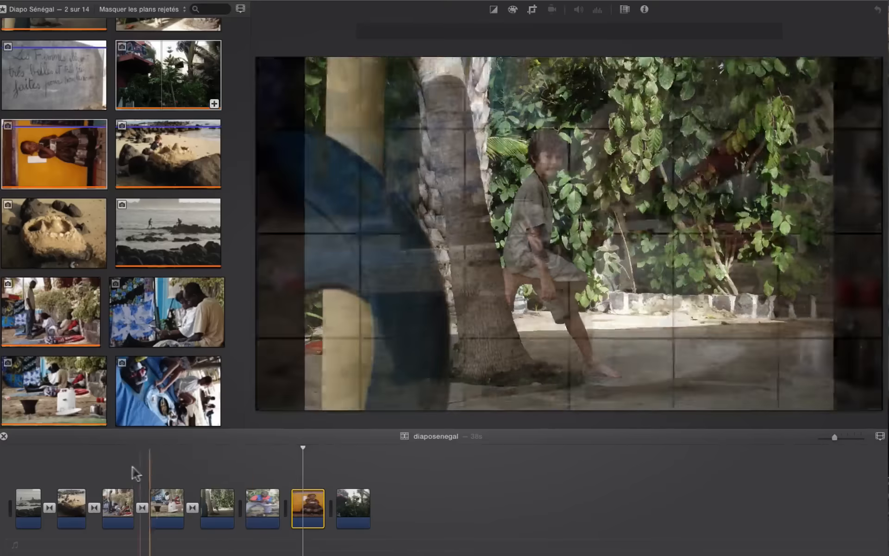
Play back the slideshow from around the third photo in the timeline.
{"action": "key", "text": "space"}
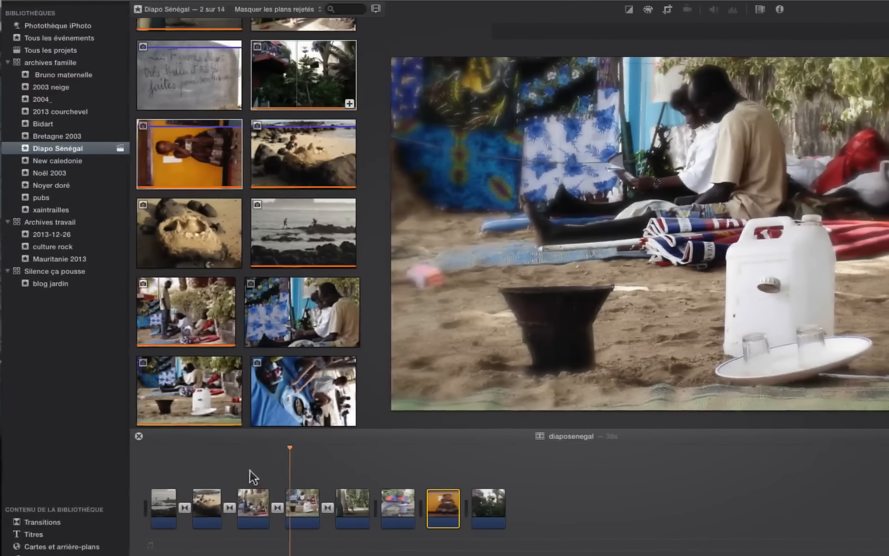
Add the Page tournée transition between the girl's photo and the garden photo and play back that passage.
{"action": "left_click", "coordinate": [44, 521]}
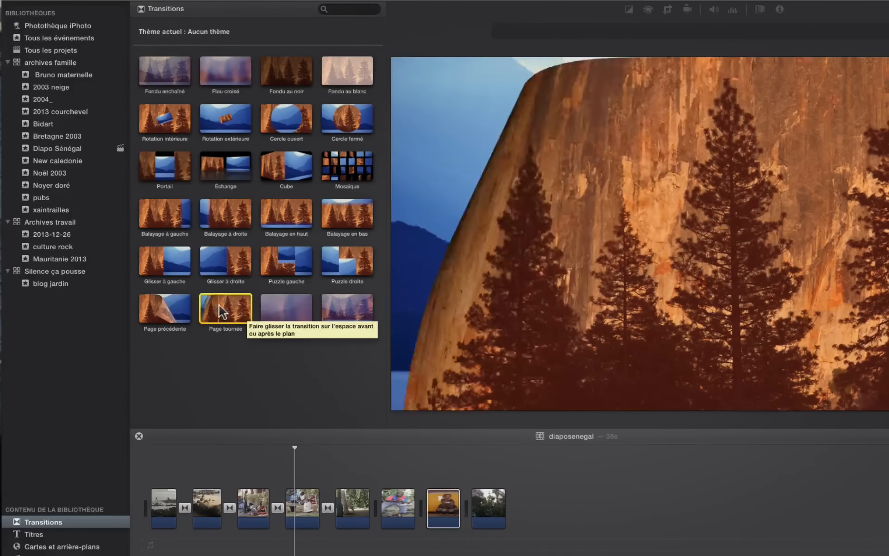
{"action": "left_click_drag", "start_coordinate": [223, 311], "coordinate": [448, 502]}
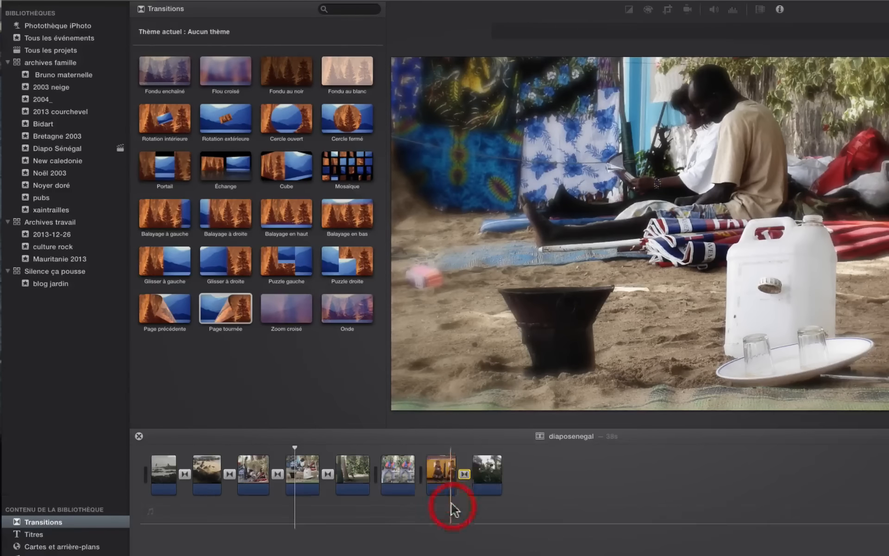
{"action": "left_click", "coordinate": [448, 443]}
{"action": "key", "text": "space"}
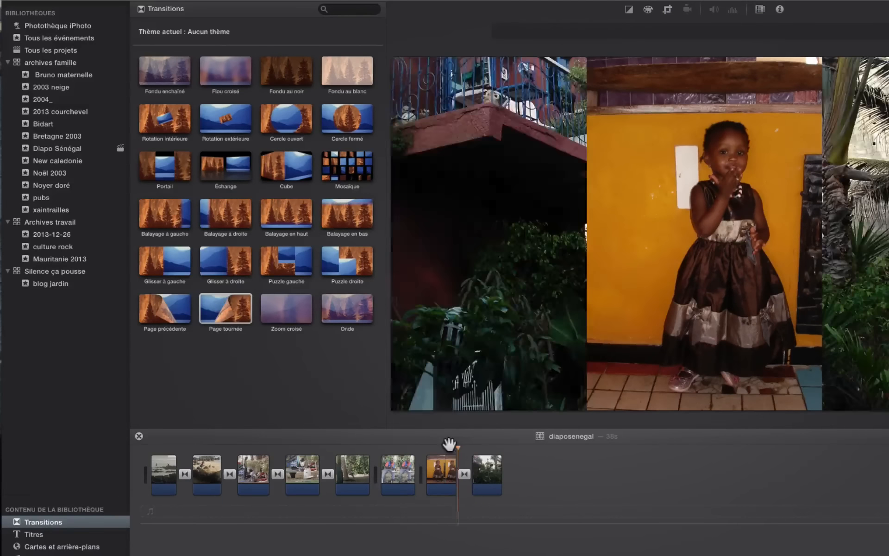
{"action": "key", "text": "space"}
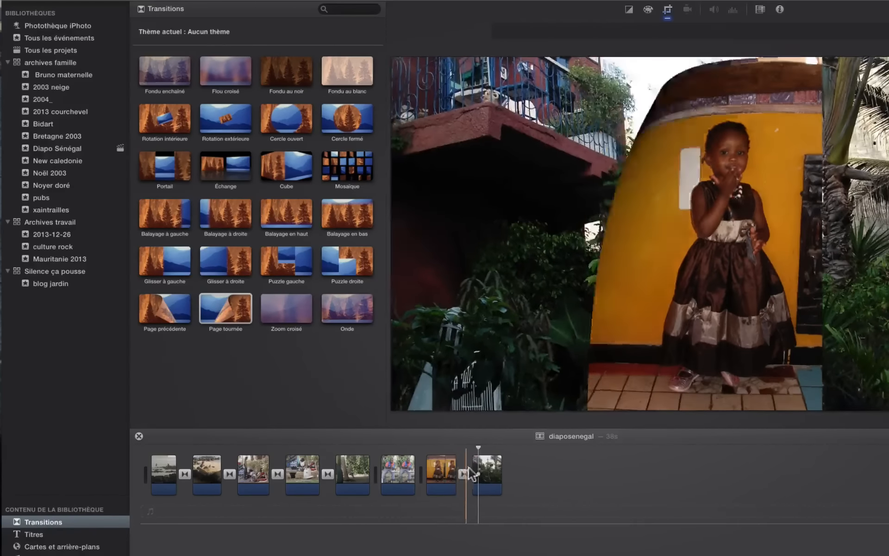
Set the girl's photo to the Recadrer style, frame her upper body, and play back the passage through the page-turn transition.
{"action": "left_click", "coordinate": [444, 472]}
{"action": "left_click", "coordinate": [443, 473]}
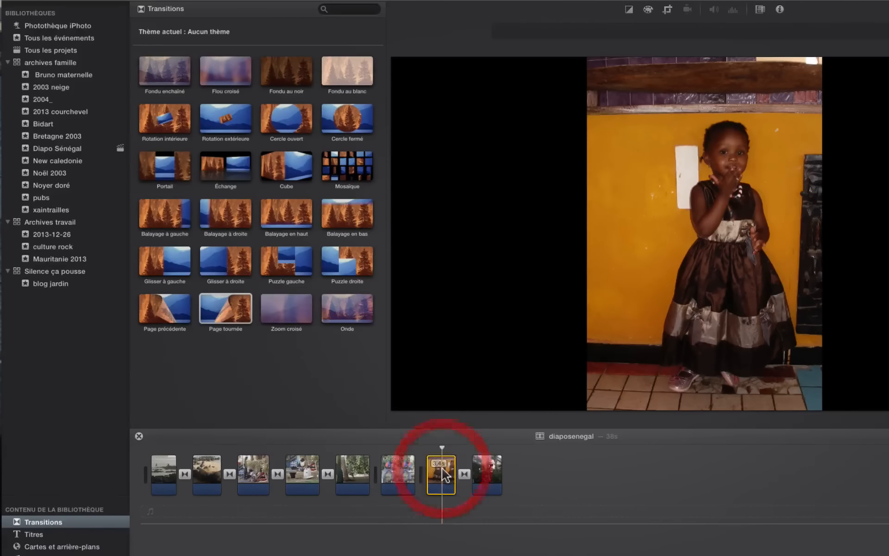
{"action": "left_click", "coordinate": [668, 10]}
{"action": "left_click", "coordinate": [570, 31]}
{"action": "left_click_drag", "start_coordinate": [626, 119], "coordinate": [627, 160]}
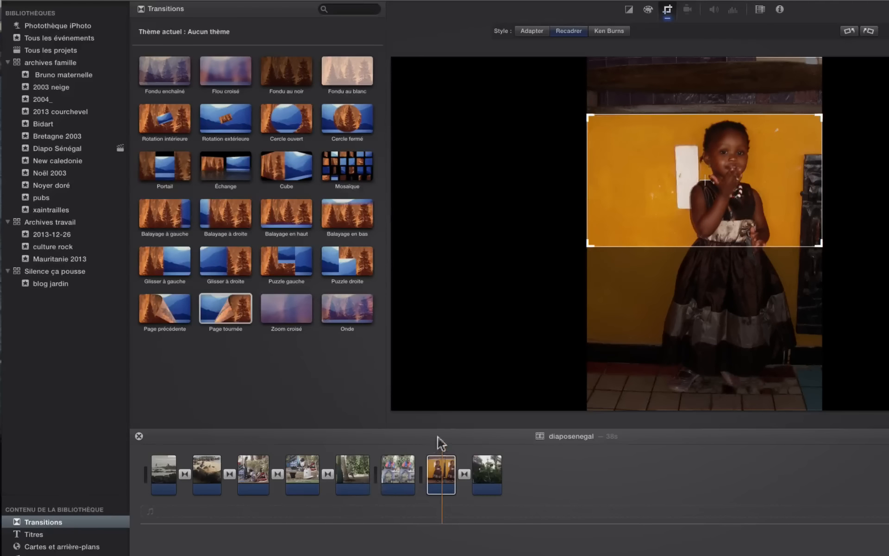
{"action": "left_click", "coordinate": [430, 452]}
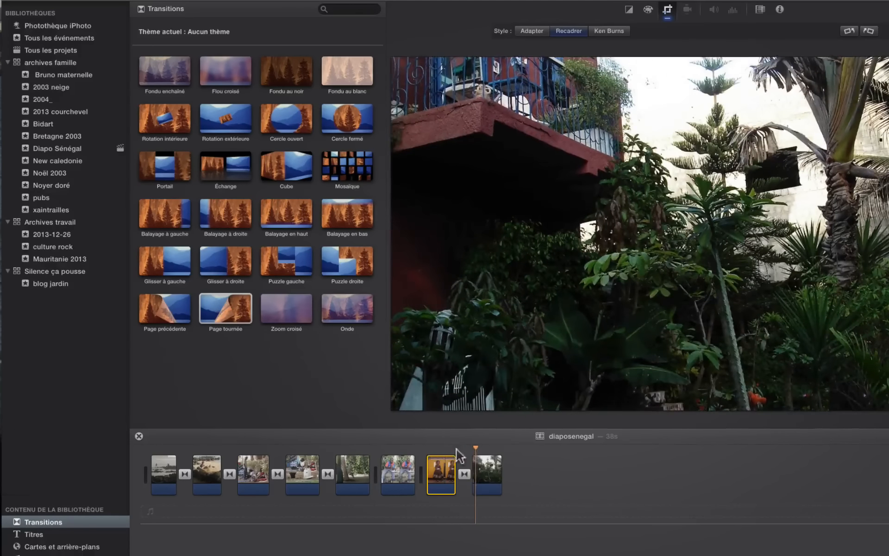
{"action": "left_click", "coordinate": [456, 448]}
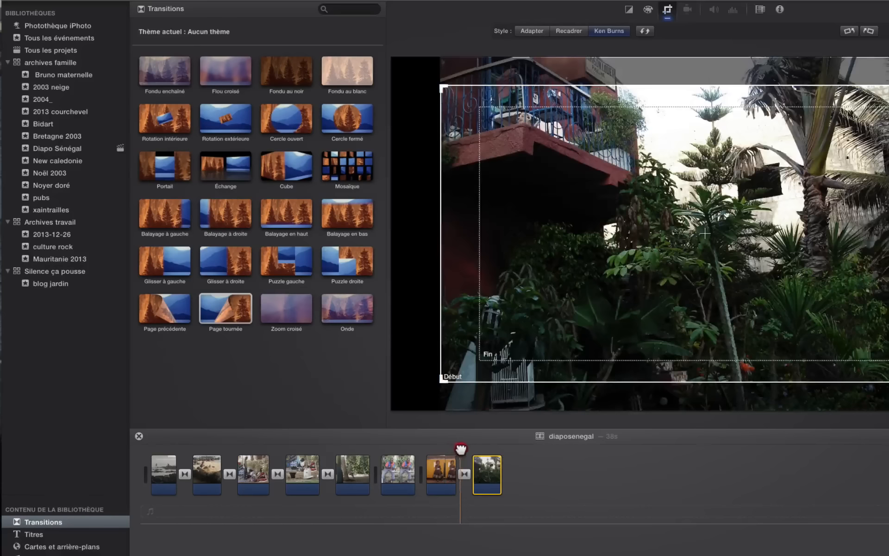
{"action": "left_click", "coordinate": [465, 474]}
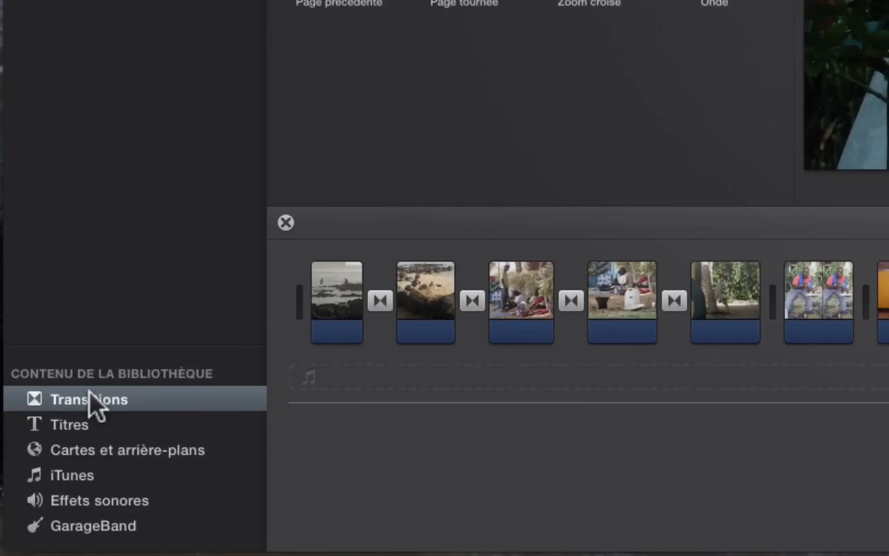
Add the Organique background at the end of the timeline after the garden photo.
{"action": "left_click", "coordinate": [104, 452]}
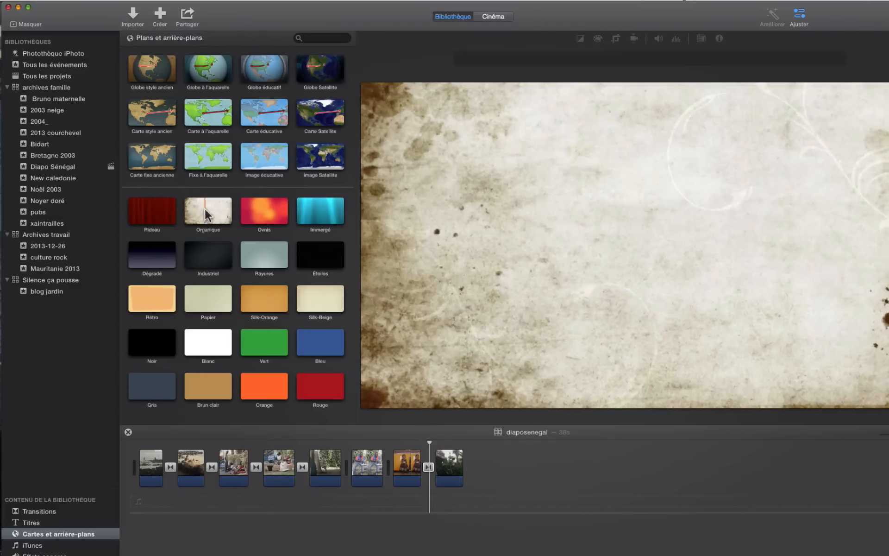
{"action": "left_click_drag", "start_coordinate": [205, 214], "coordinate": [514, 466]}
Place the Standard title over the Organique background at the end of the timeline and preview it.
{"action": "left_click", "coordinate": [31, 523]}
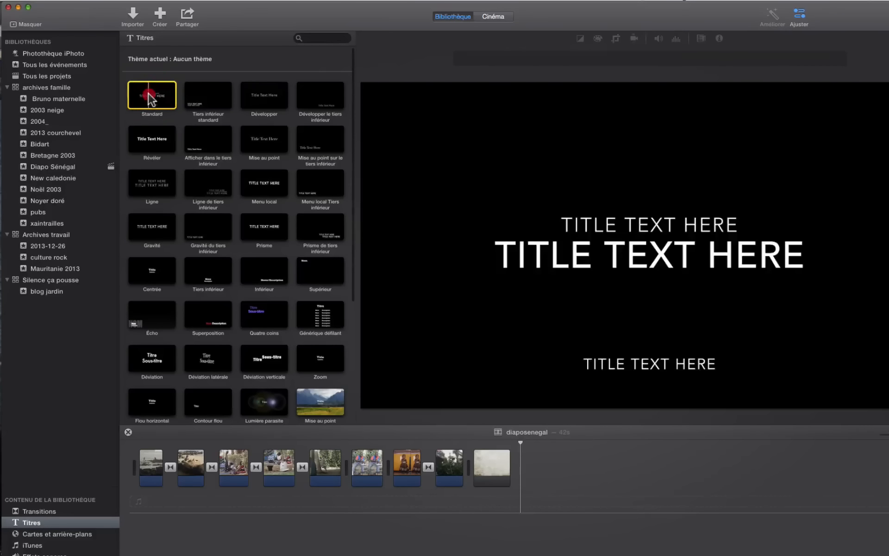
{"action": "left_click", "coordinate": [149, 95]}
{"action": "left_click_drag", "start_coordinate": [520, 444], "coordinate": [475, 445]}
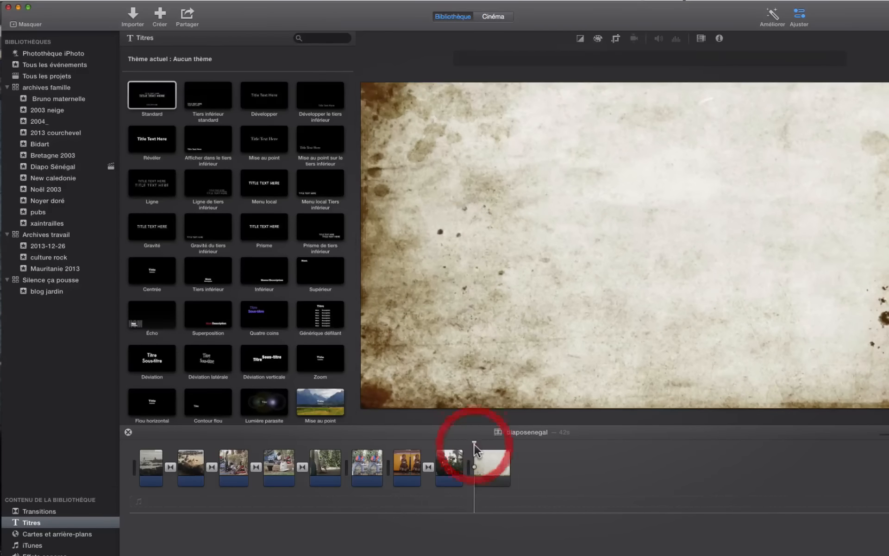
{"action": "key", "text": "q"}
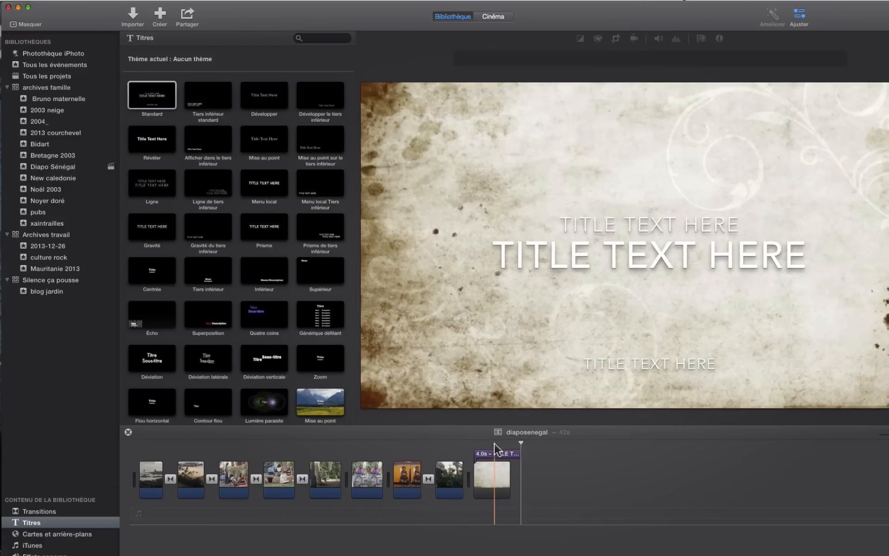
{"action": "left_click", "coordinate": [497, 452]}
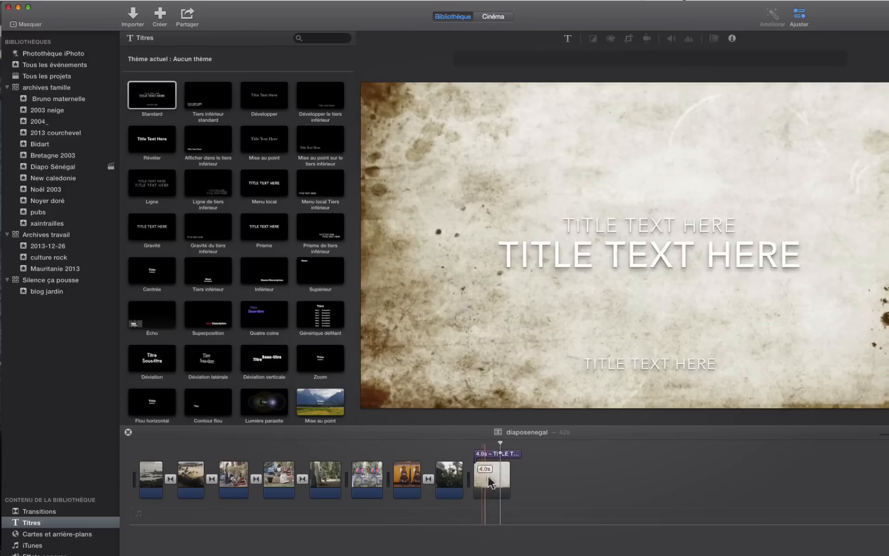
Add the Carte style ancien animated map to the end of the timeline after the titled background.
{"action": "left_click", "coordinate": [49, 535]}
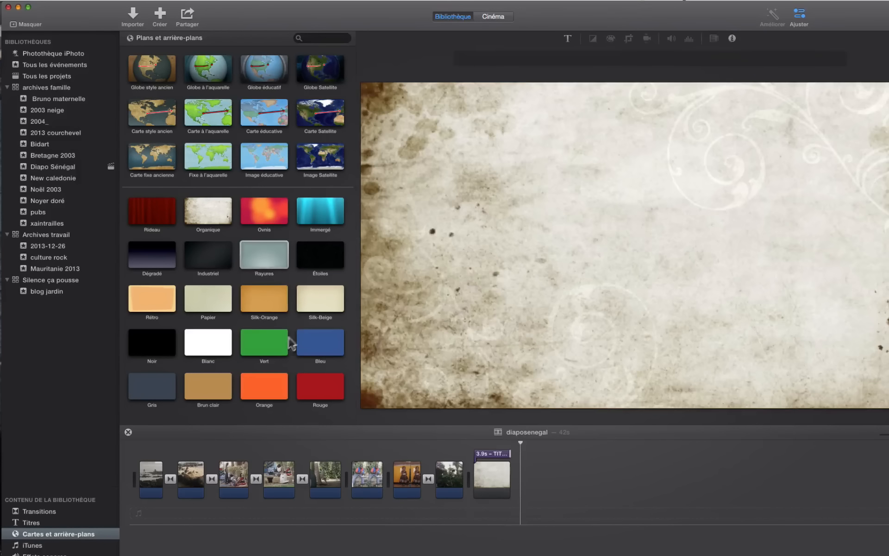
{"action": "left_click", "coordinate": [272, 342]}
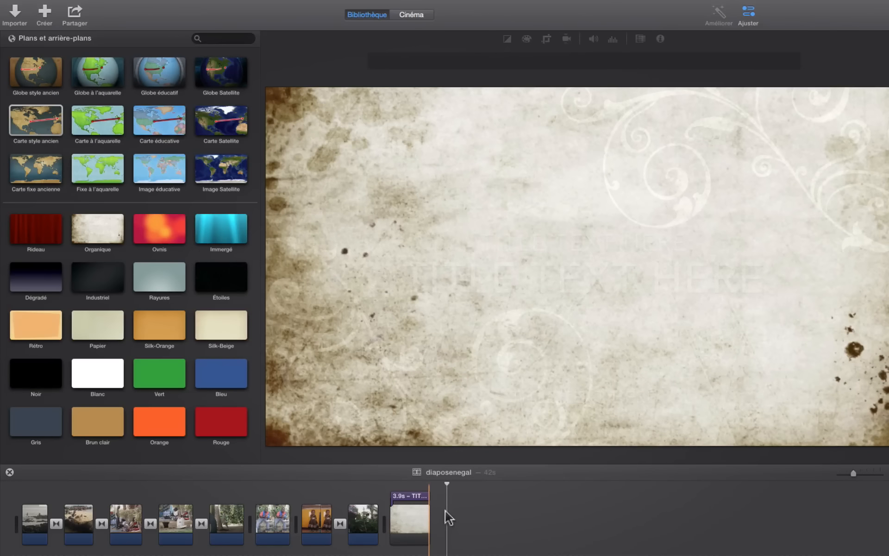
{"action": "scroll", "coordinate": [182, 108], "scroll_direction": "up", "scroll_amount": 1}
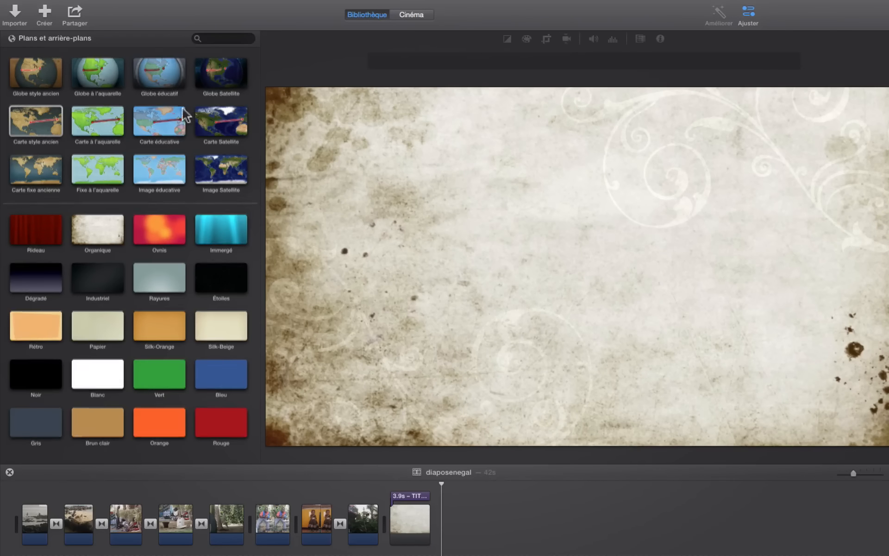
{"action": "left_click", "coordinate": [47, 79]}
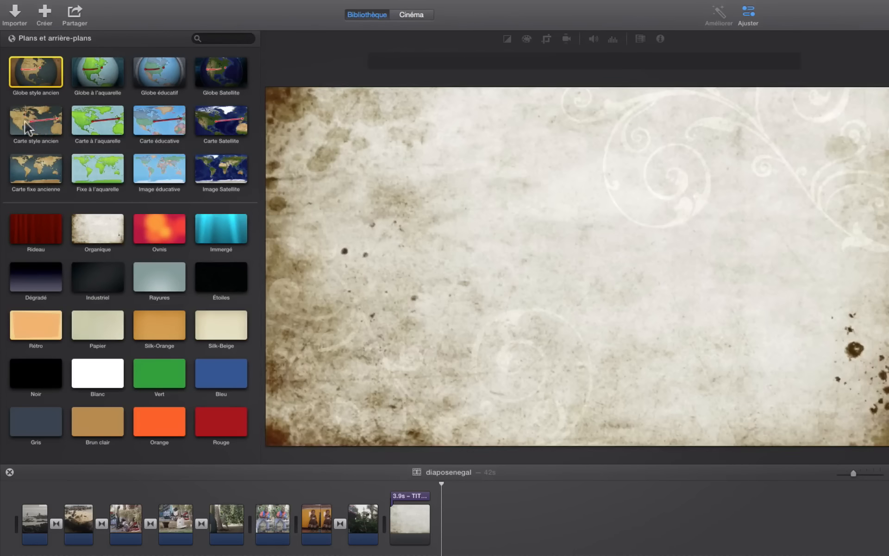
{"action": "left_click", "coordinate": [36, 123]}
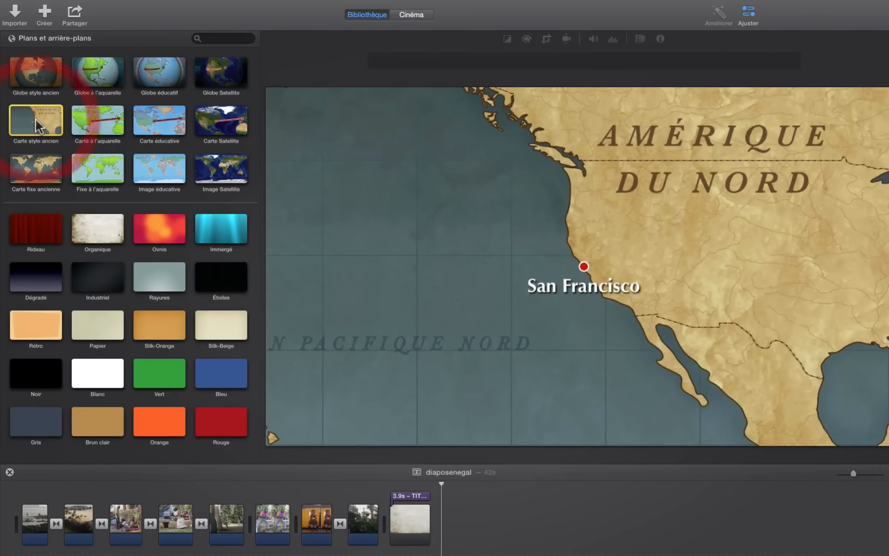
{"action": "key", "text": "e"}
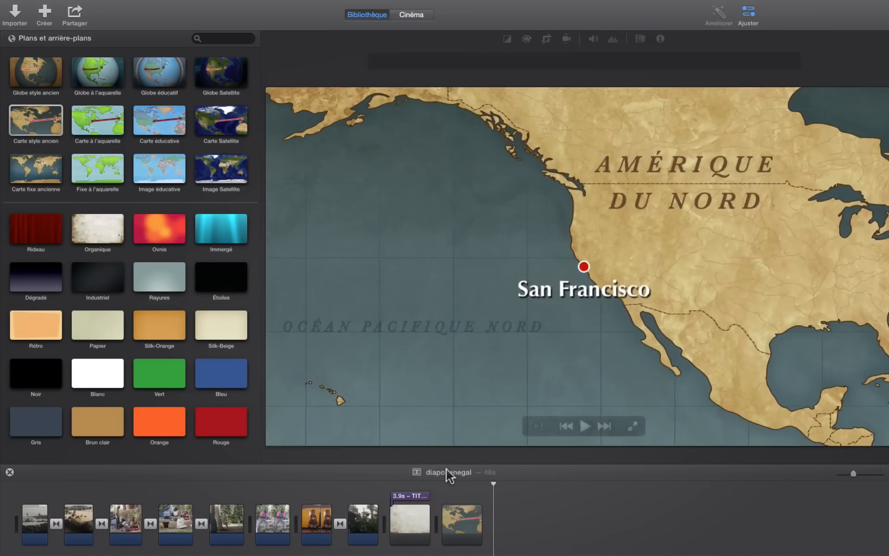
Try the Aquarelle and Éducatif styles on the map clip and set its style to Satellite.
{"action": "left_click", "coordinate": [463, 511]}
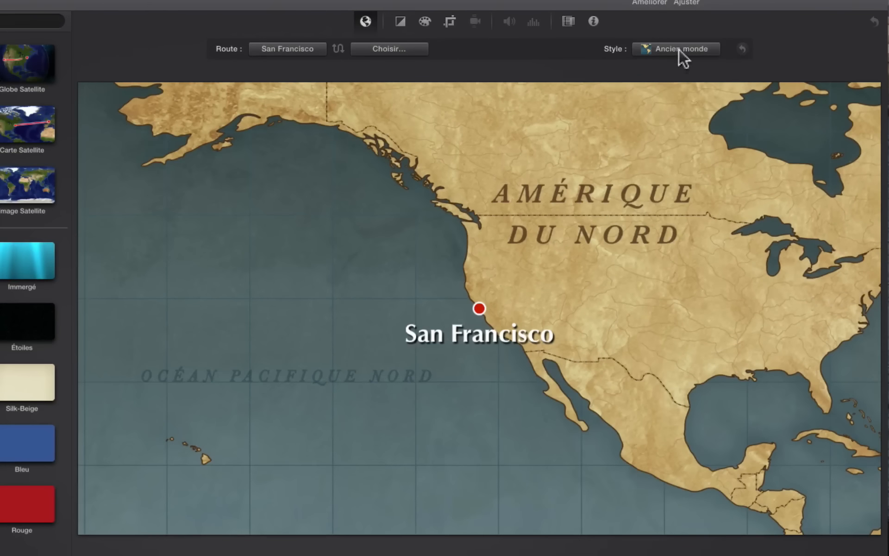
{"action": "left_click", "coordinate": [679, 49]}
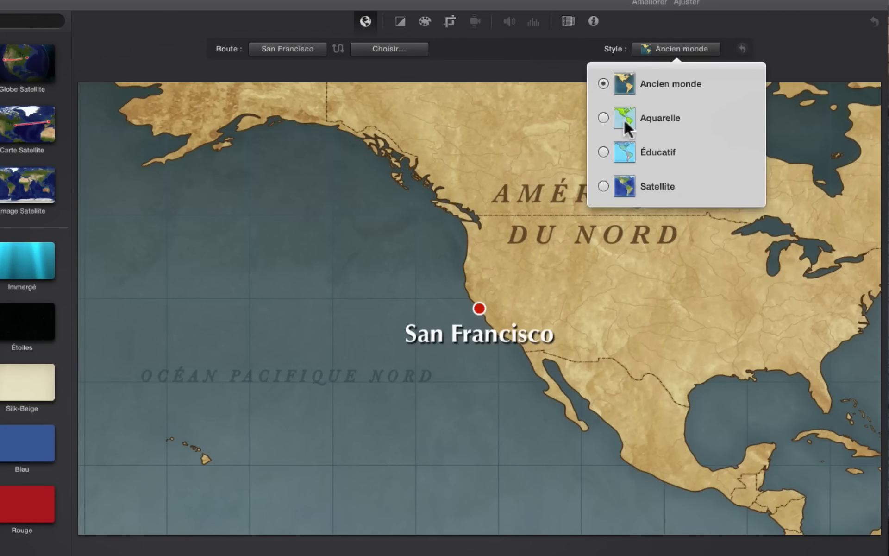
{"action": "left_click", "coordinate": [607, 117]}
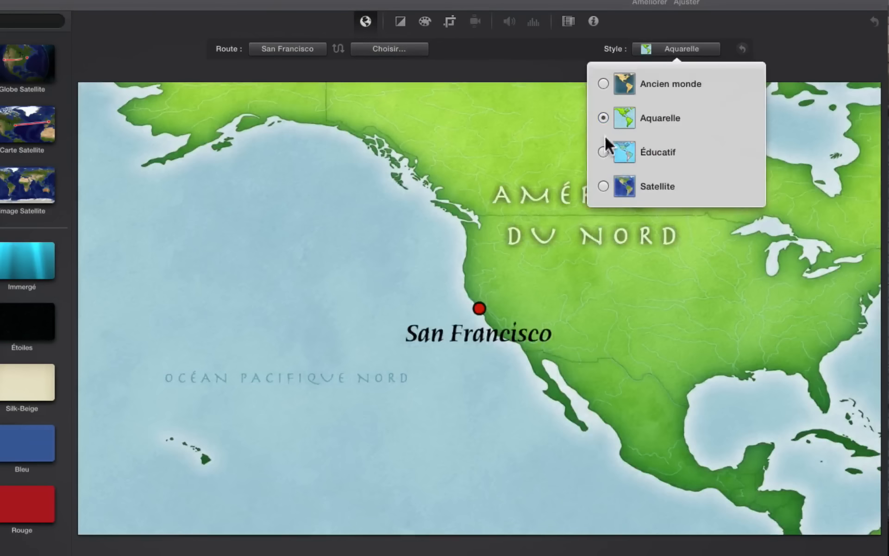
{"action": "left_click", "coordinate": [603, 149]}
{"action": "left_click", "coordinate": [604, 184]}
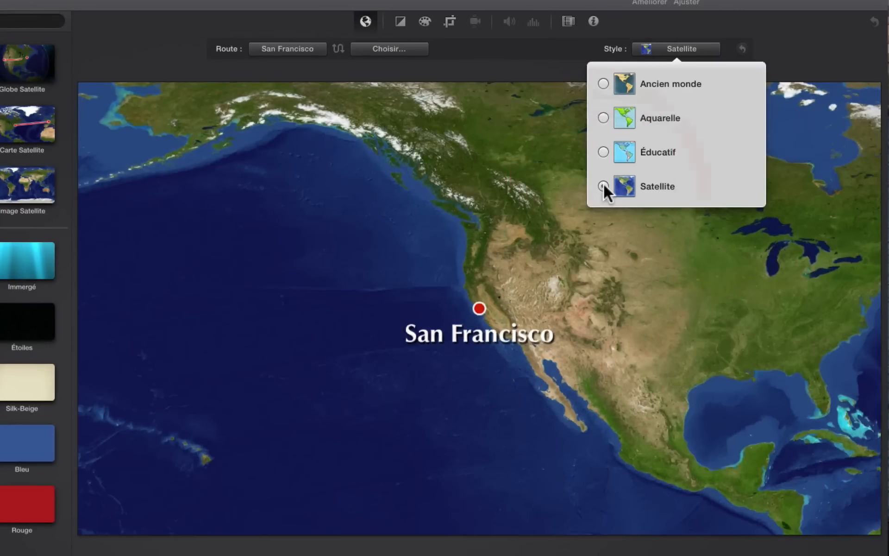
{"action": "left_click", "coordinate": [461, 92]}
Set the starting point of the map's route to Paris in Île-de-France, France.
{"action": "left_click", "coordinate": [266, 49]}
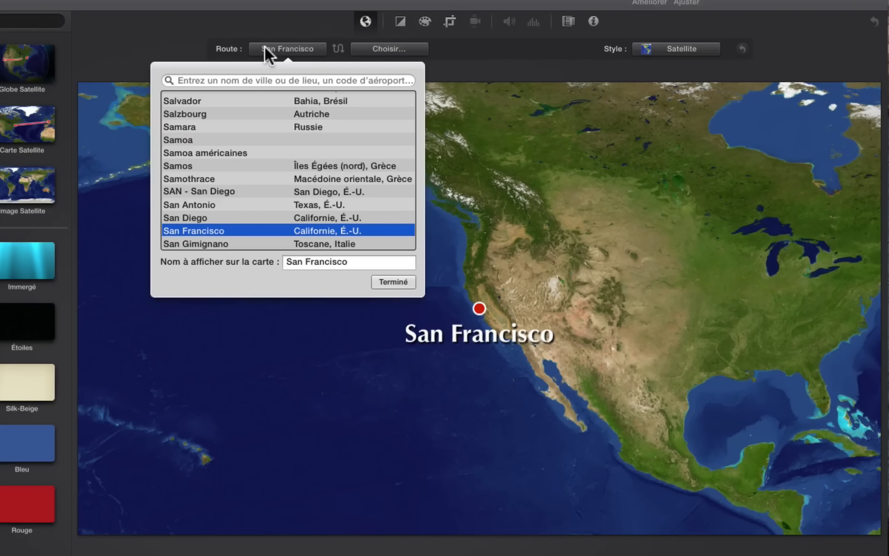
{"action": "type", "text": "P"}
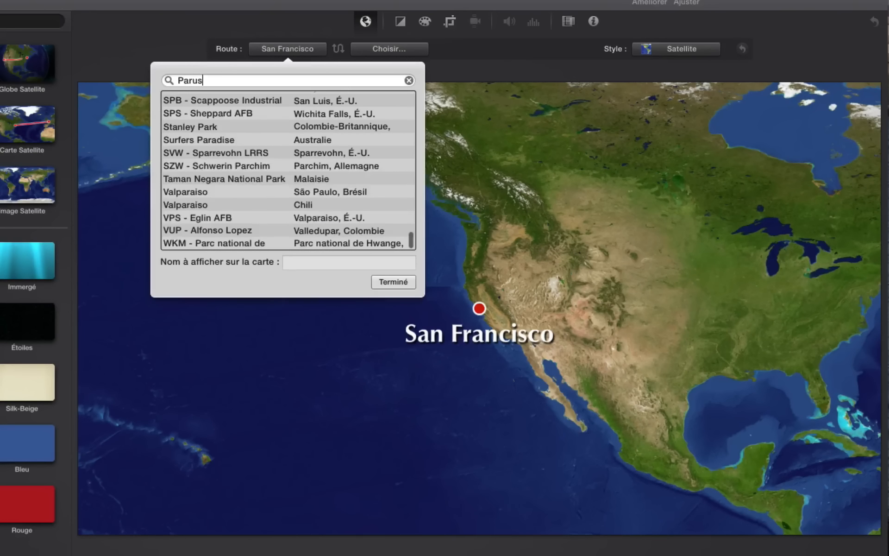
{"action": "type", "text": "aris"}
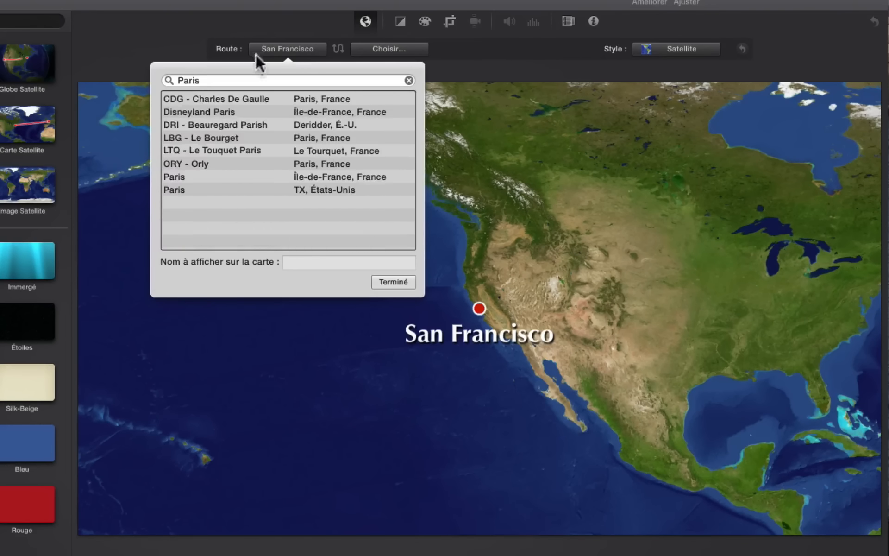
{"action": "left_click", "coordinate": [184, 177]}
{"action": "left_click", "coordinate": [402, 284]}
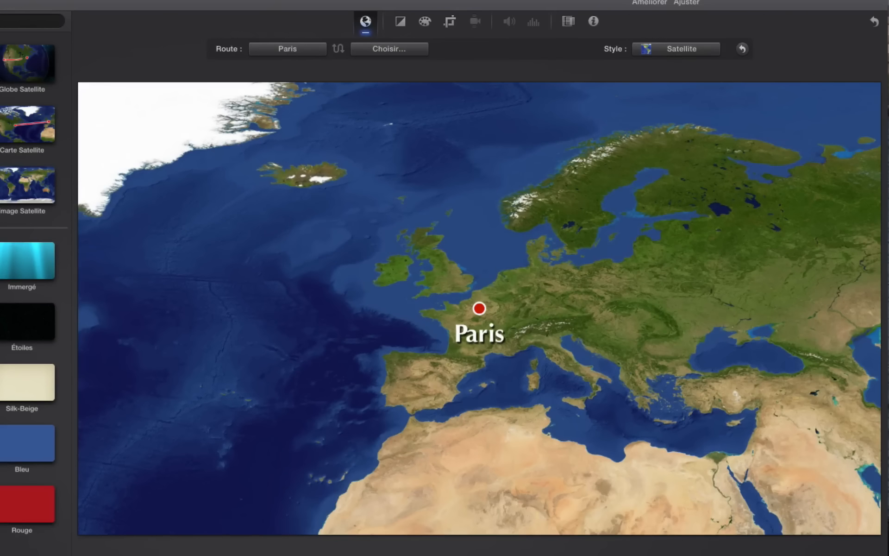
Play back the map clip from its beginning to check the Paris starting point.
{"action": "left_click", "coordinate": [393, 479]}
{"action": "mouse_move", "coordinate": [393, 479]}
{"action": "left_mouse_down"}
{"action": "mouse_move", "coordinate": [409, 483]}
{"action": "mouse_move", "coordinate": [394, 481]}
{"action": "left_mouse_up"}
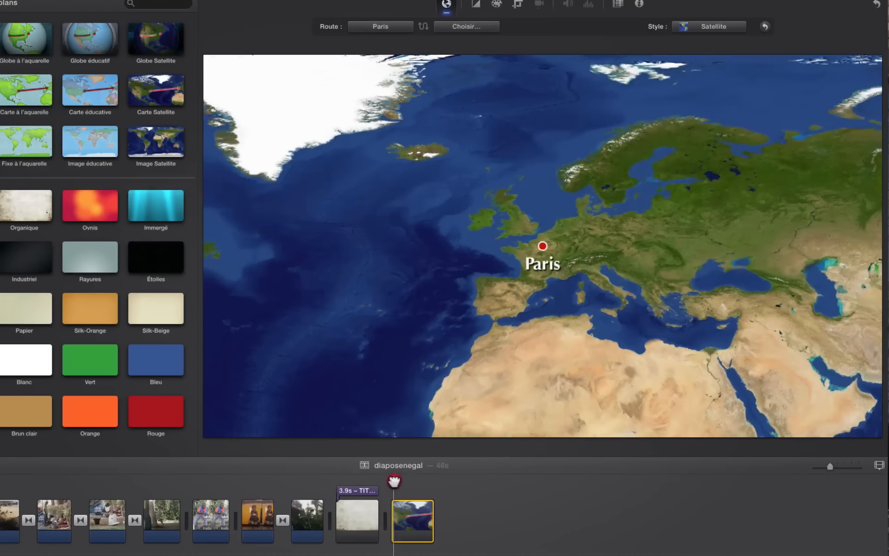
{"action": "key", "text": "space"}
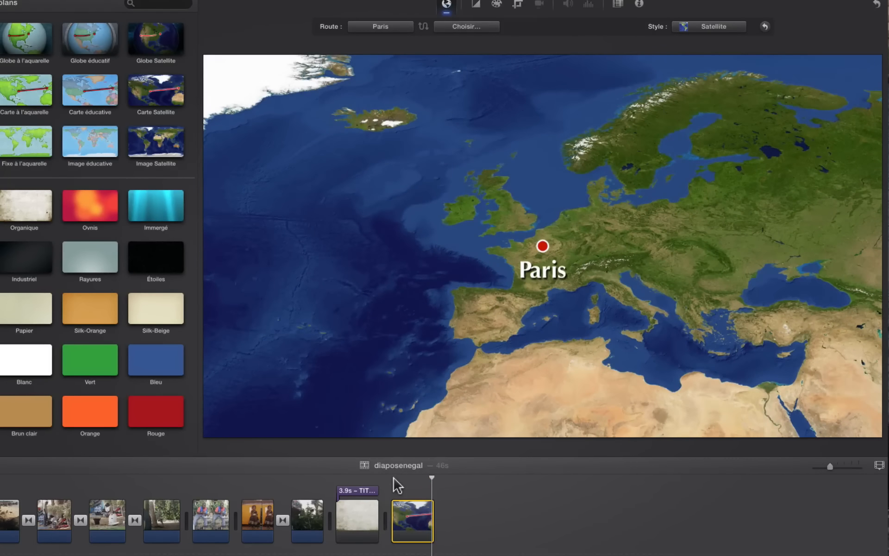
Set the end point of the map's route to Nouméa in Nouvelle-Calédonie, after first searching for nouvelle calédonie.
{"action": "left_click", "coordinate": [467, 27]}
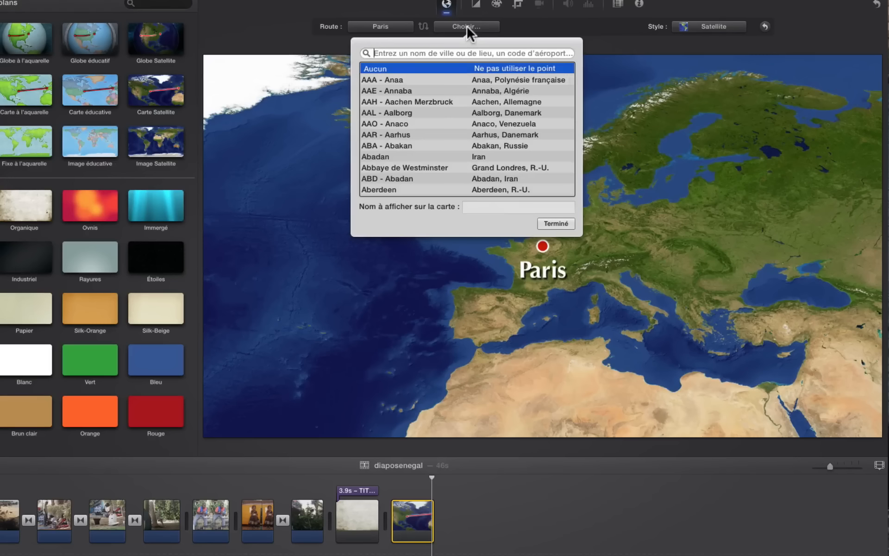
{"action": "type", "text": "nouve"}
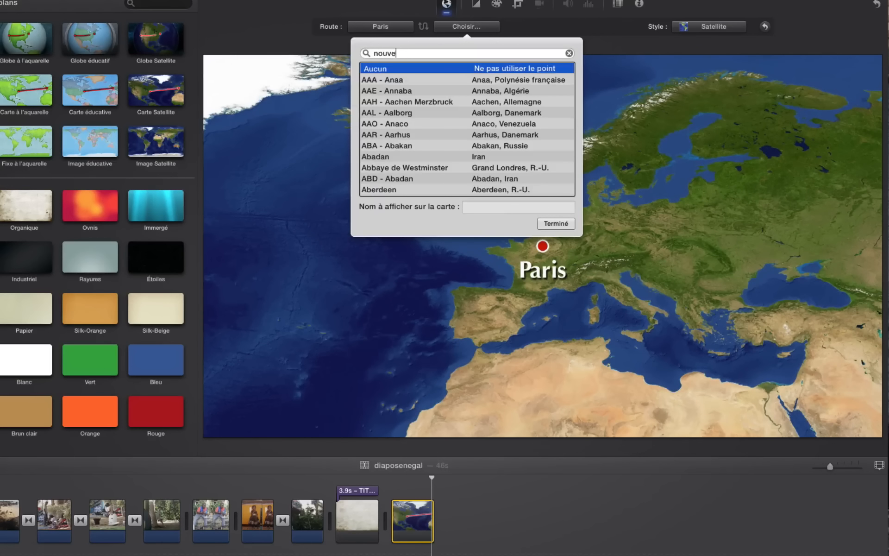
{"action": "type", "text": "lle calédi"}
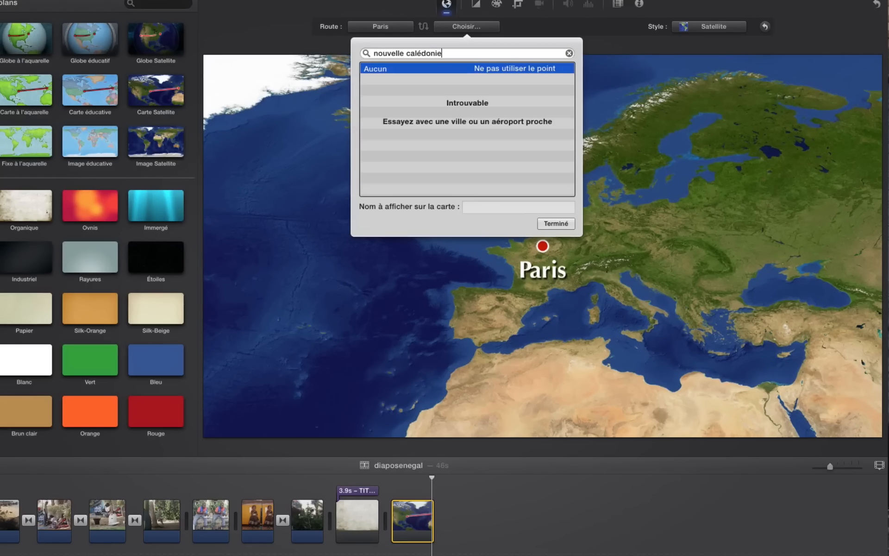
{"action": "key", "text": "super+a"}
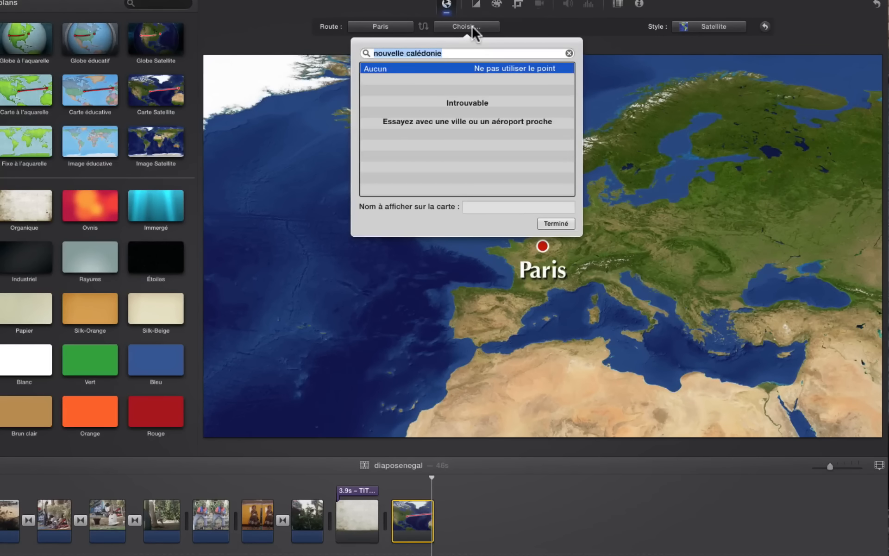
{"action": "type", "text": "Nouméa"}
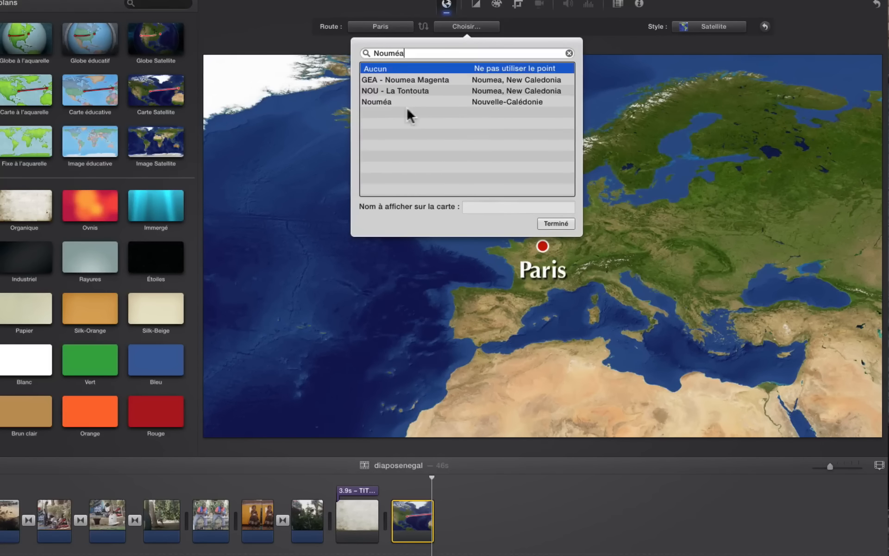
{"action": "left_click", "coordinate": [382, 102]}
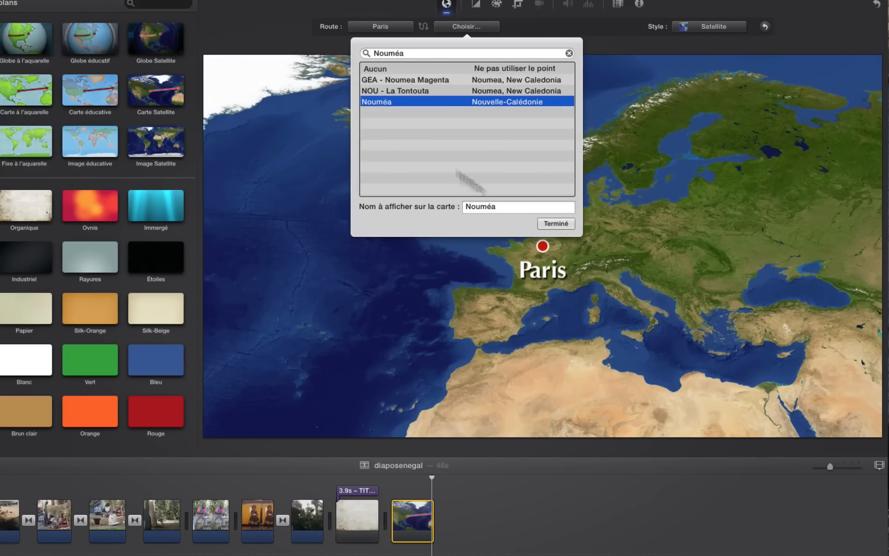
{"action": "left_click", "coordinate": [551, 223]}
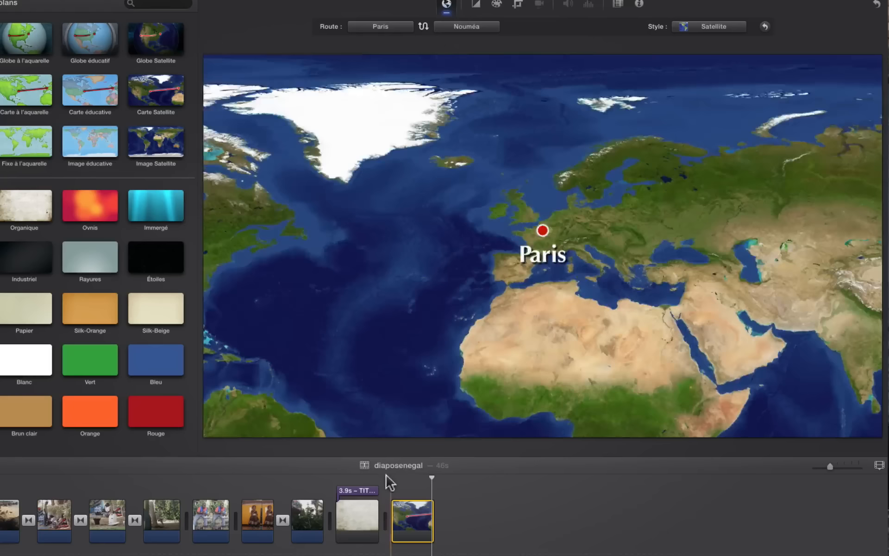
Play back the route animation from the start of the map clip, and lengthen the clip to 5.0 seconds.
{"action": "left_click", "coordinate": [388, 470]}
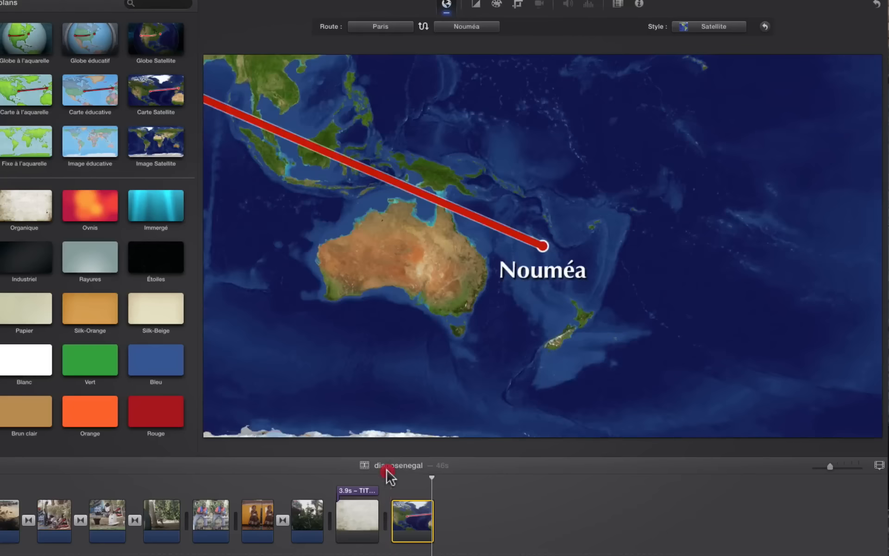
{"action": "left_click_drag", "start_coordinate": [430, 476], "coordinate": [381, 474]}
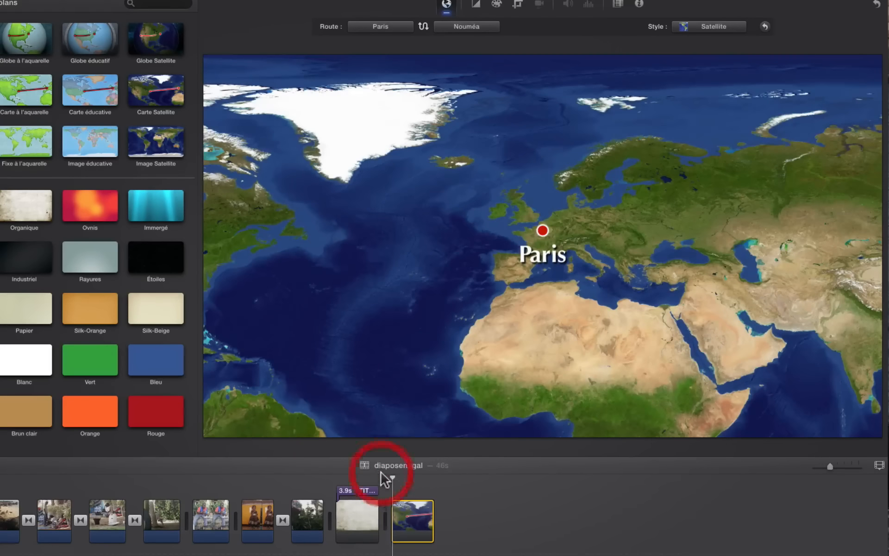
{"action": "key", "text": "space"}
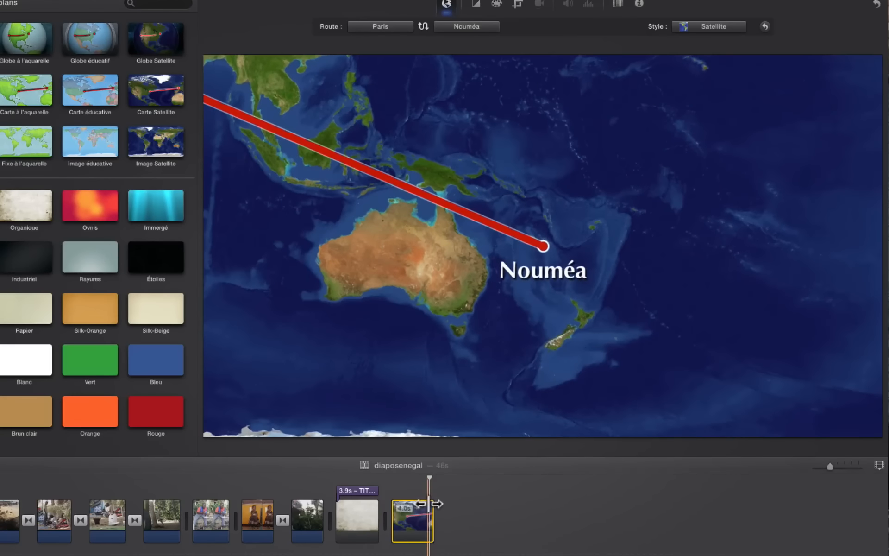
{"action": "left_click", "coordinate": [433, 502]}
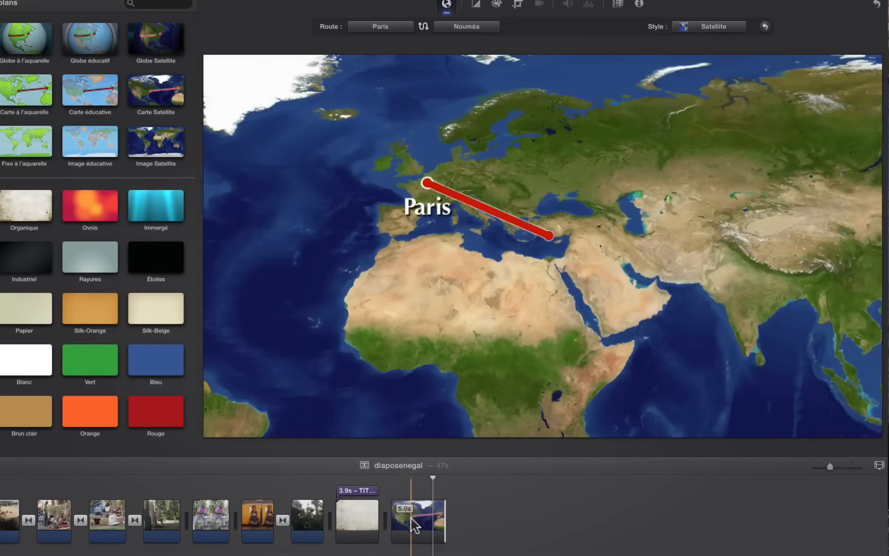
Set the name displayed on the map for the Paris starting point to Départ vacances.
{"action": "left_click", "coordinate": [414, 524]}
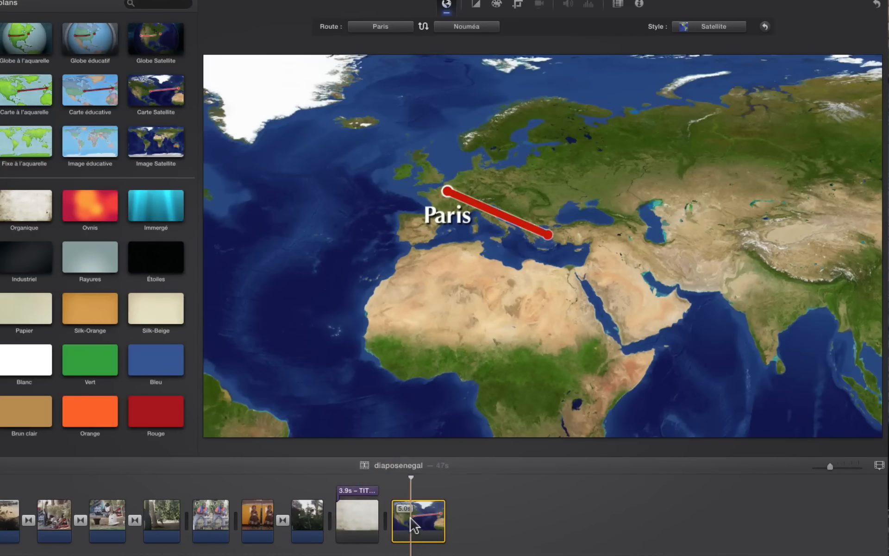
{"action": "left_click", "coordinate": [373, 26]}
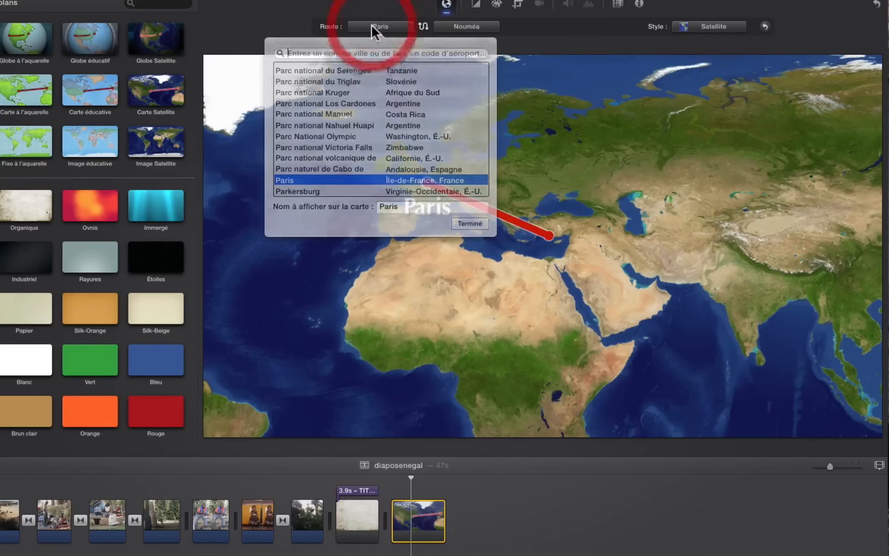
{"action": "left_click", "coordinate": [404, 206]}
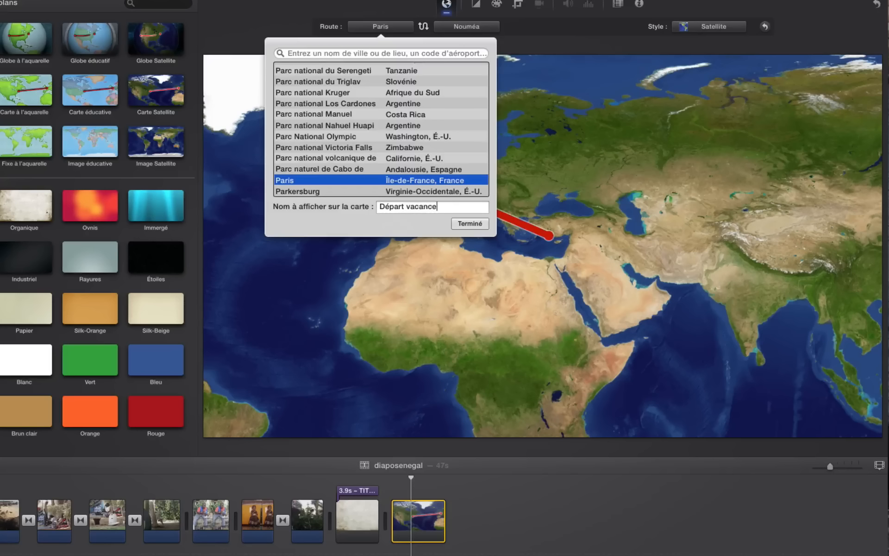
{"action": "left_click", "coordinate": [465, 225]}
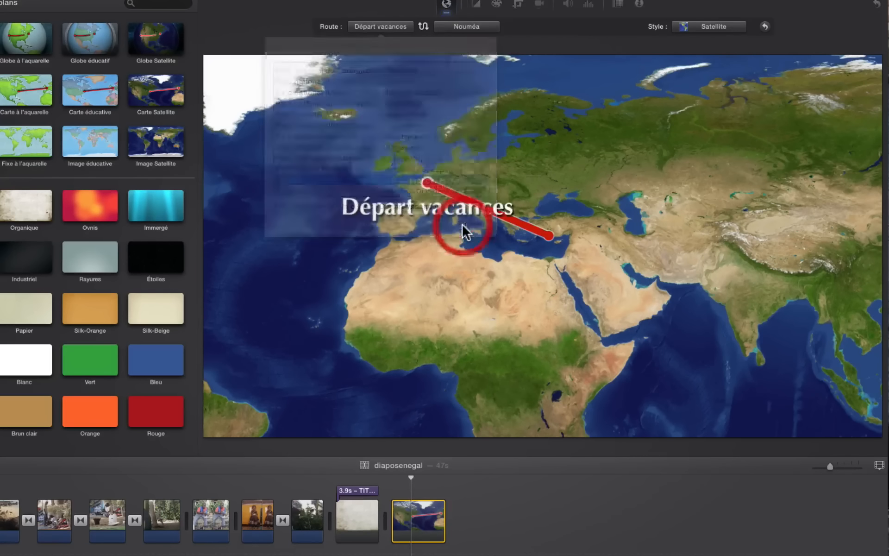
Set the name displayed on the map for the Nouméa end point to Etape 1 and play back the clip from its beginning.
{"action": "left_click", "coordinate": [450, 28]}
{"action": "double_click", "coordinate": [494, 207]}
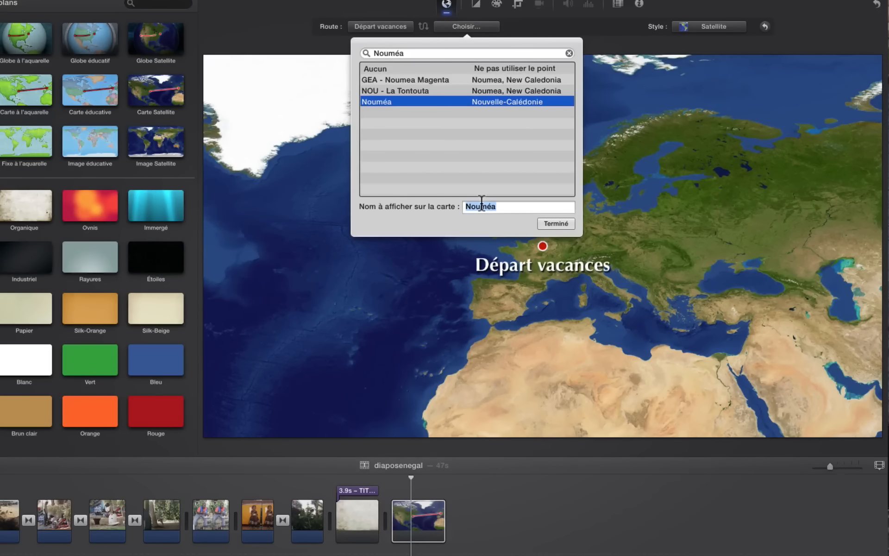
{"action": "type", "text": "Etape 1"}
{"action": "left_click", "coordinate": [558, 224]}
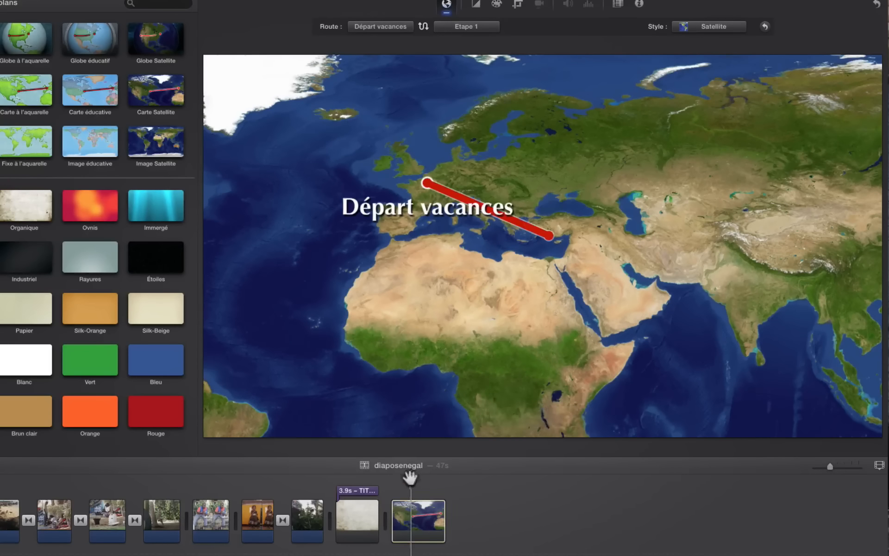
{"action": "left_click_drag", "start_coordinate": [410, 477], "coordinate": [389, 483]}
{"action": "key", "text": "space"}
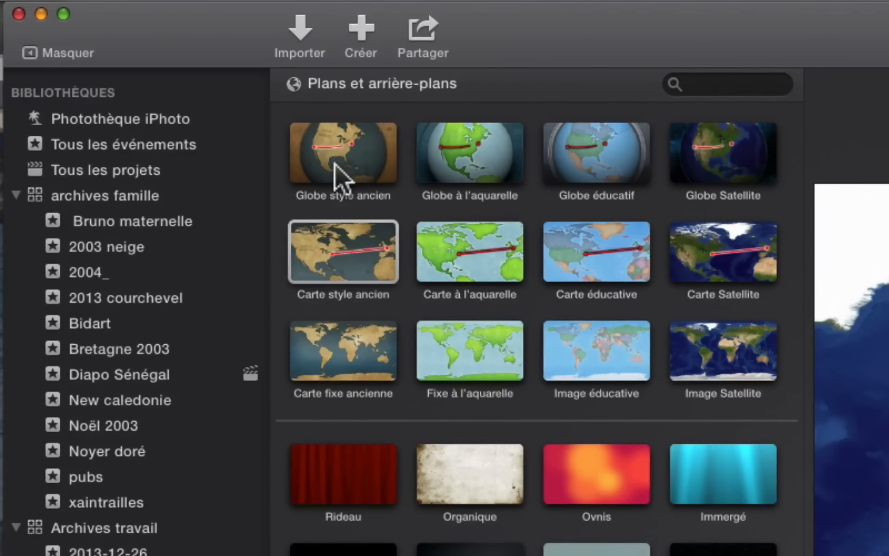
Replace the map clip at the end of the timeline with the Globe style ancien animated map and play it back.
{"action": "left_click_drag", "start_coordinate": [335, 165], "coordinate": [353, 336]}
{"action": "left_click", "coordinate": [380, 343]}
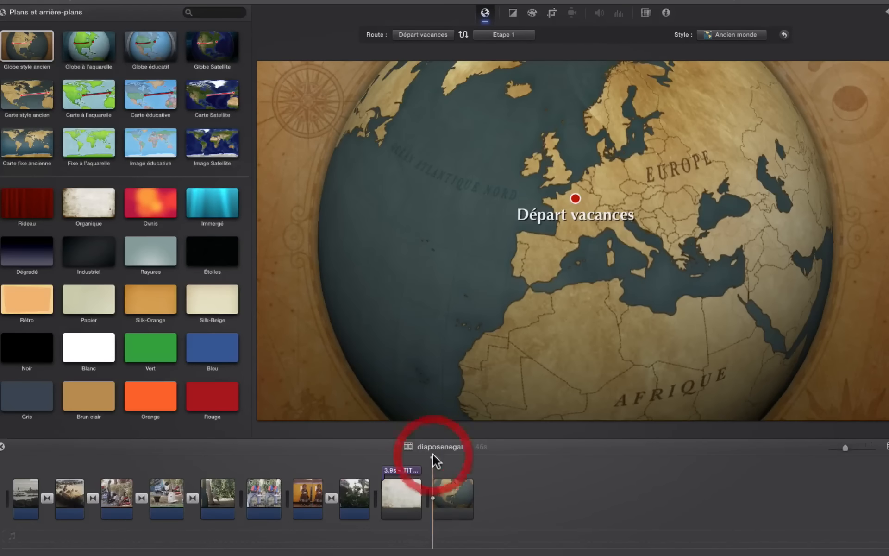
{"action": "key", "text": "space"}
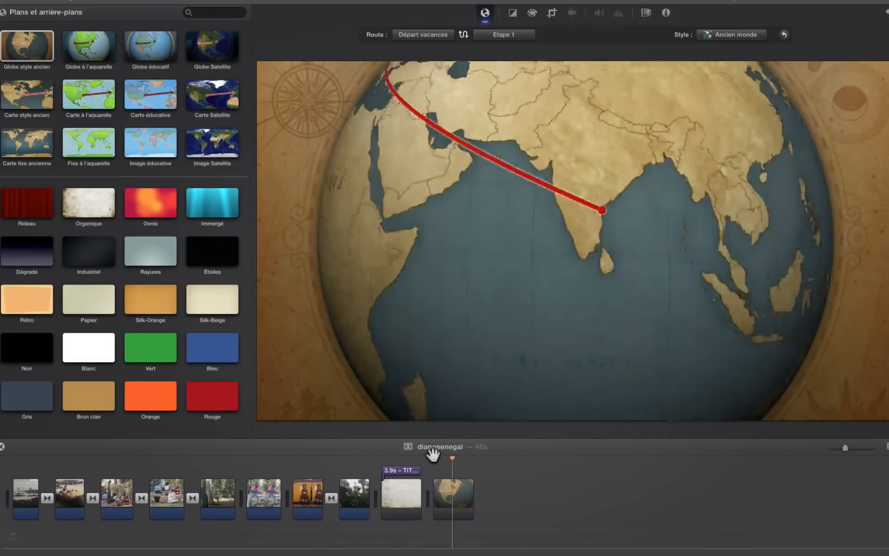